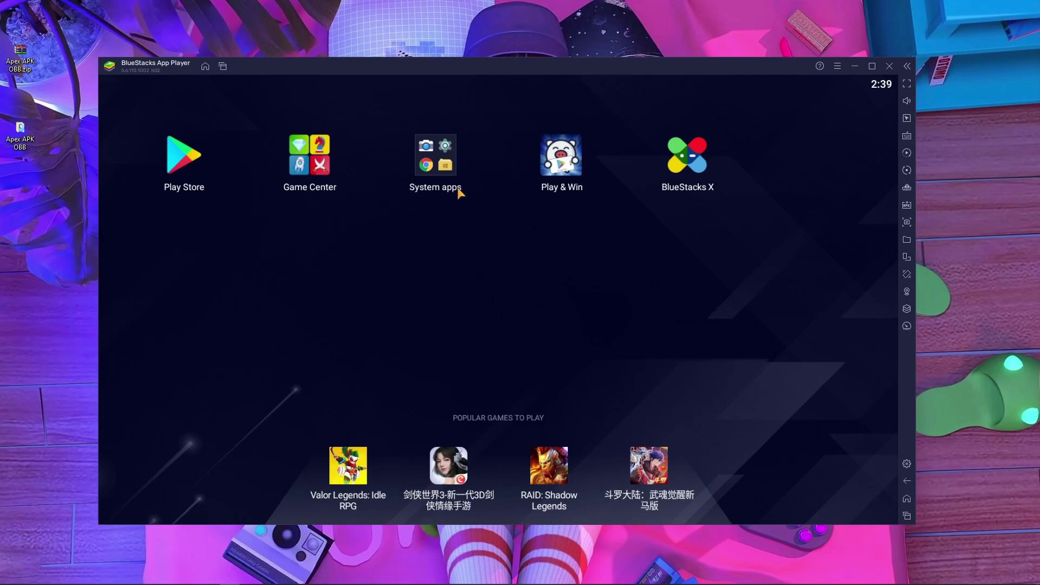
Launch Chrome from System apps and search Google for 'es file explorer'.
{"action": "left_click", "coordinate": [455, 164]}
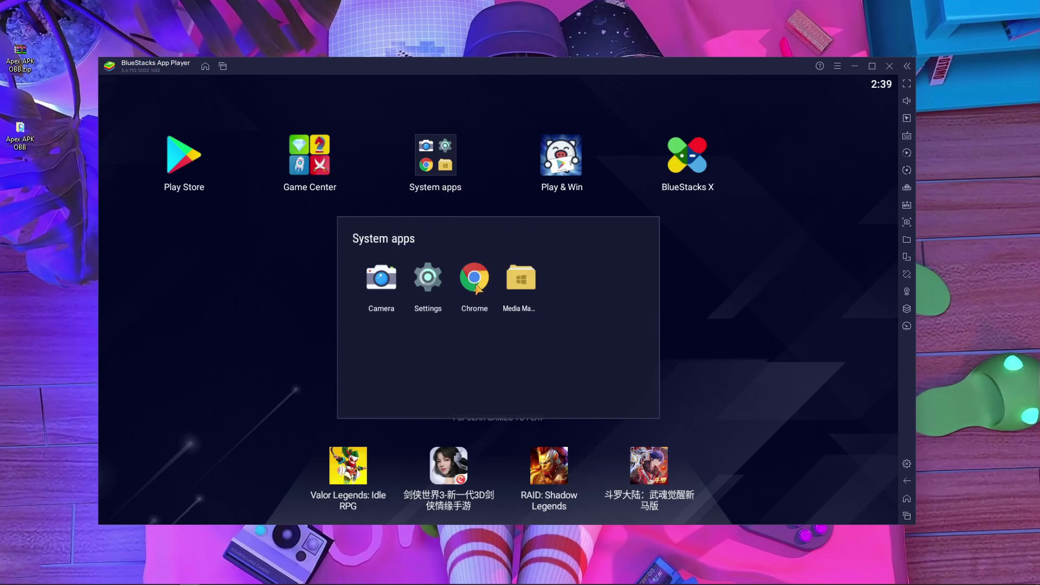
{"action": "left_click", "coordinate": [474, 276]}
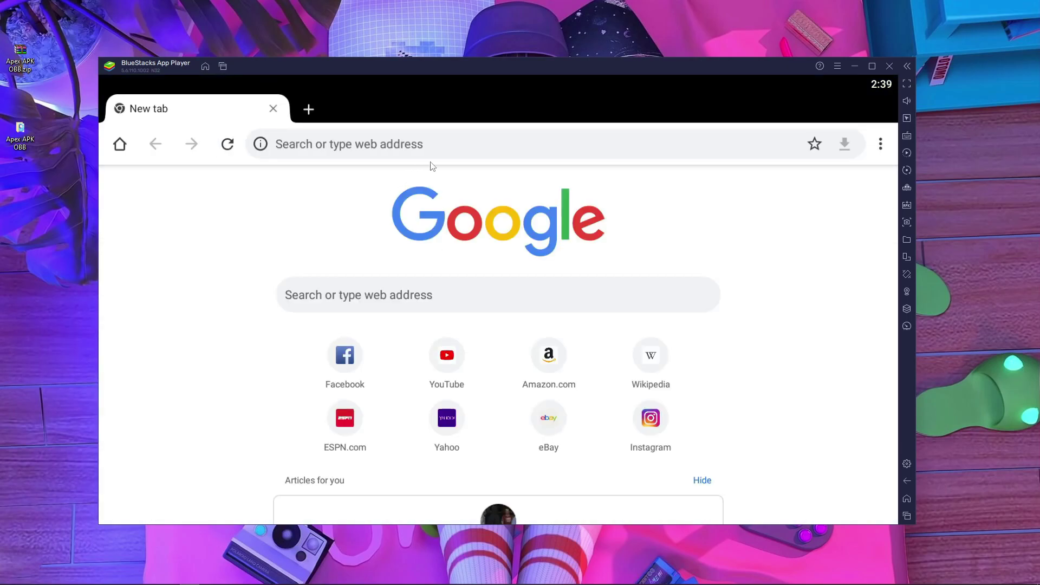
{"action": "left_click", "coordinate": [448, 144]}
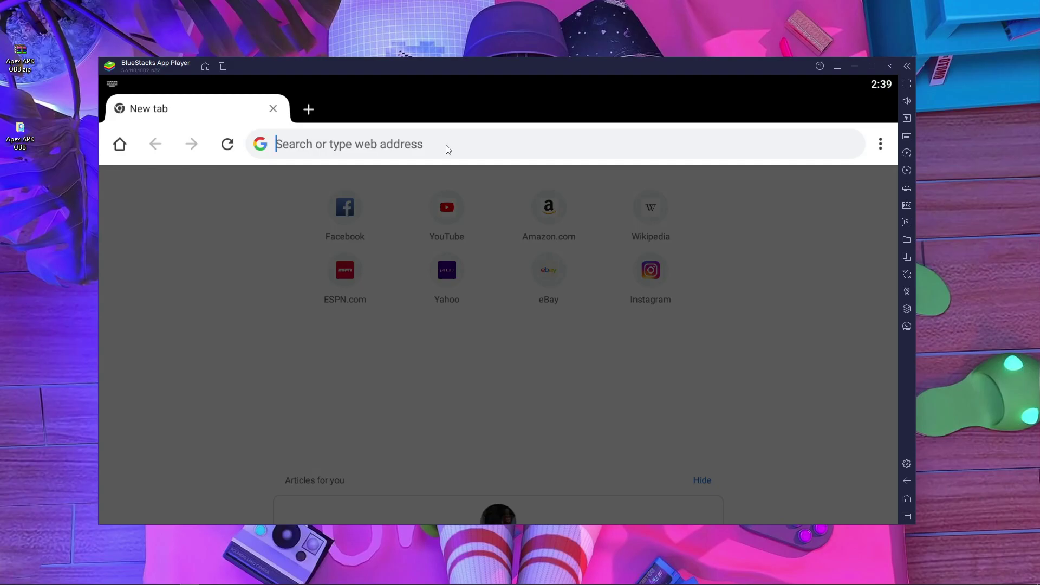
{"action": "type", "text": "es"}
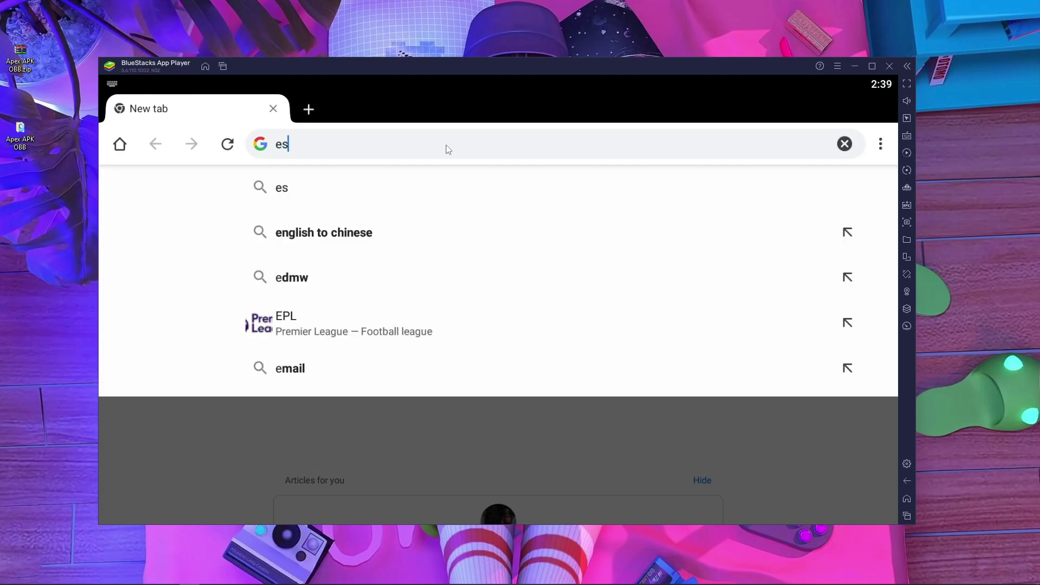
{"action": "type", "text": "dile"}
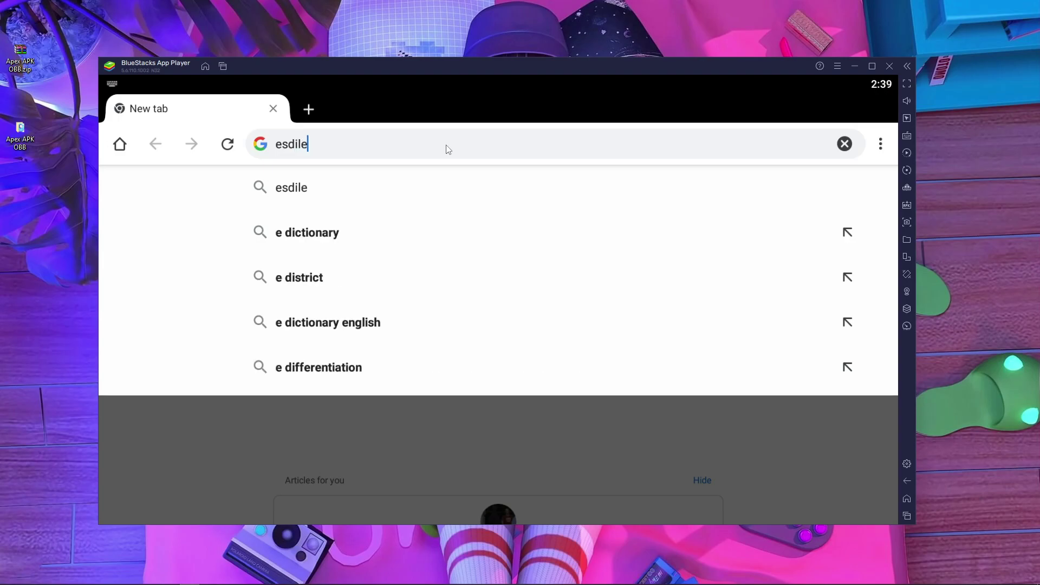
{"action": "key", "text": "BackSpace"}
{"action": "key", "text": "BackSpace"}
{"action": "key", "text": "BackSpace"}
{"action": "key", "text": "BackSpace"}
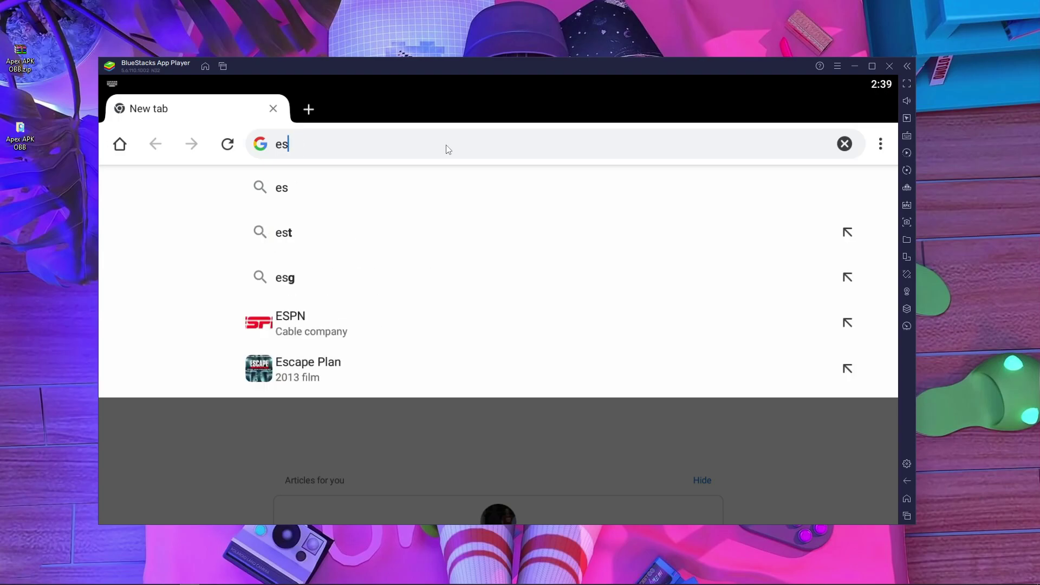
{"action": "type", "text": "file"}
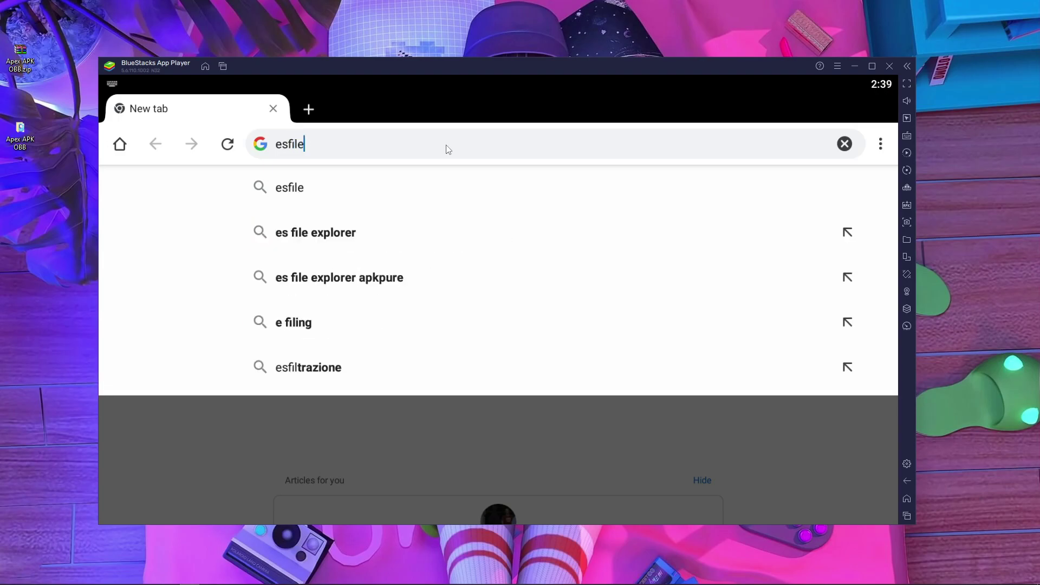
{"action": "left_click", "coordinate": [332, 248]}
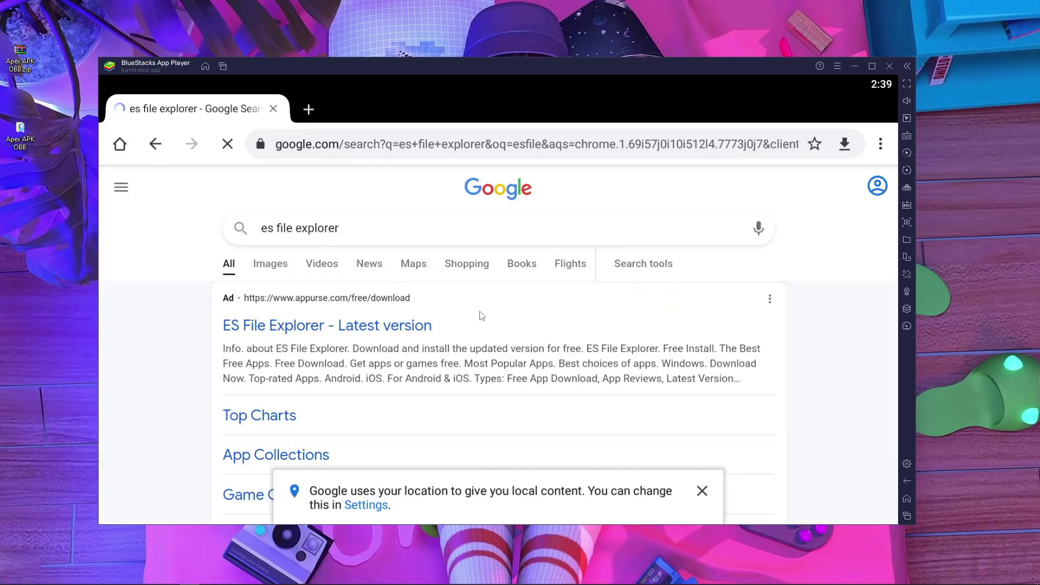
Scroll the results down to the APK Pure ES File Explorer link.
{"action": "scroll", "coordinate": [490, 322], "scroll_direction": "down", "scroll_amount": 10}
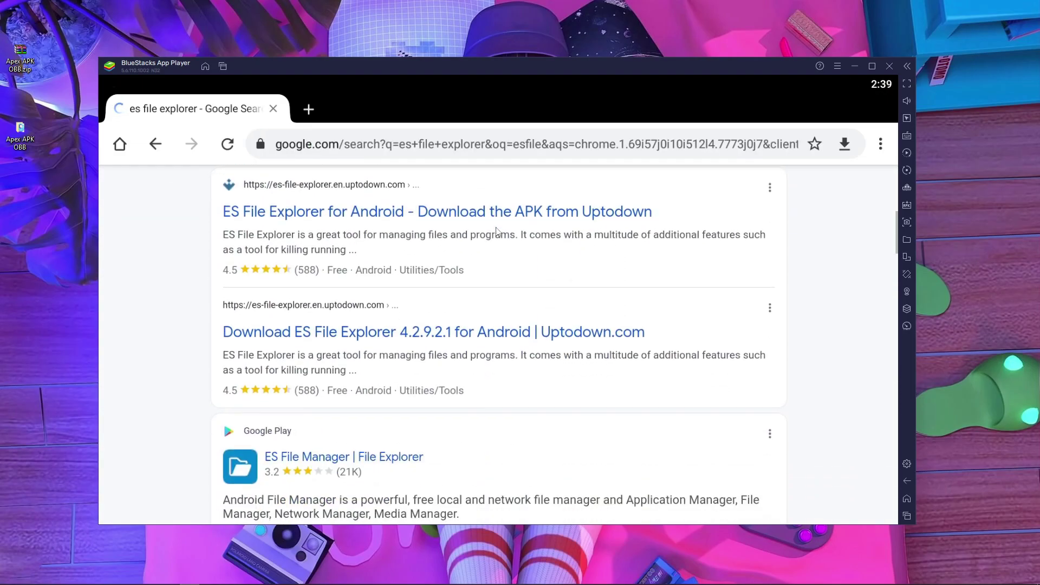
{"action": "scroll", "coordinate": [509, 234], "scroll_direction": "down", "scroll_amount": 6}
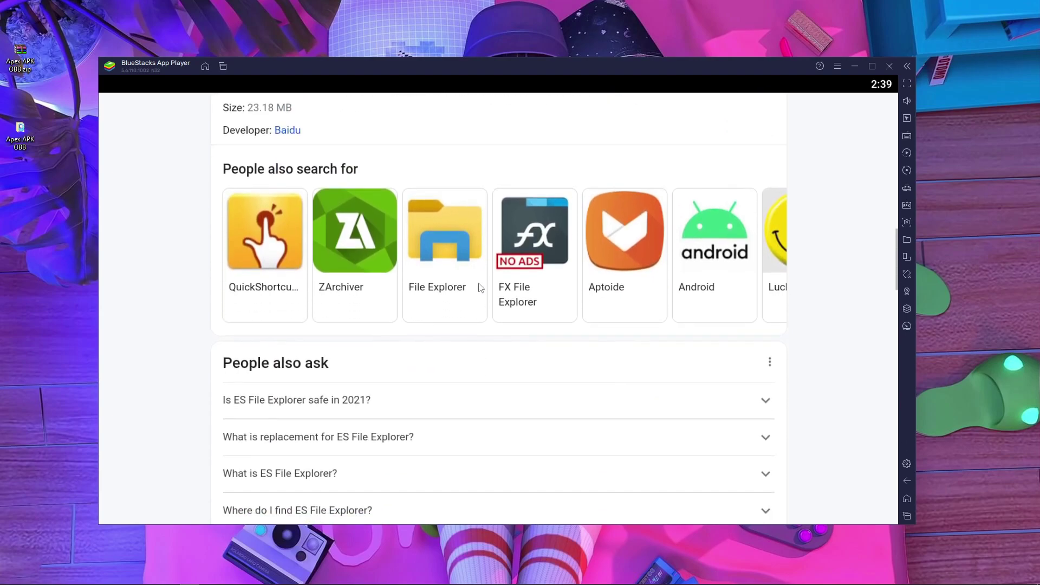
{"action": "left_click_drag", "start_coordinate": [429, 345], "coordinate": [453, 181]}
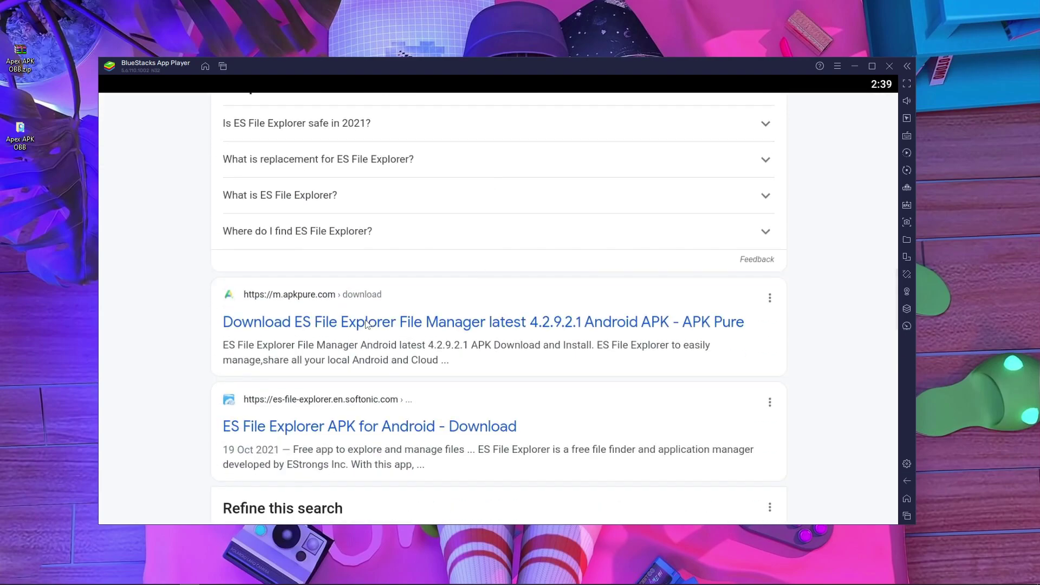
Download the ES File Explorer APK from APK Pure, keeping it despite the harmful-file warning.
{"action": "left_click", "coordinate": [539, 325]}
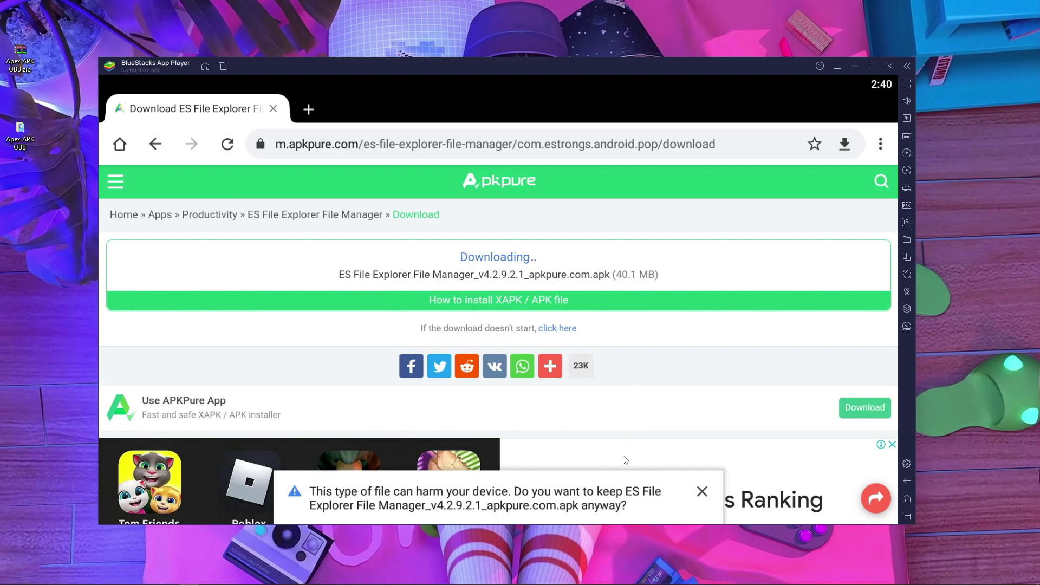
{"action": "scroll", "coordinate": [682, 448], "scroll_direction": "down", "scroll_amount": 2}
{"action": "scroll", "coordinate": [696, 446], "scroll_direction": "down", "scroll_amount": 1}
{"action": "scroll", "coordinate": [708, 441], "scroll_direction": "up", "scroll_amount": 3}
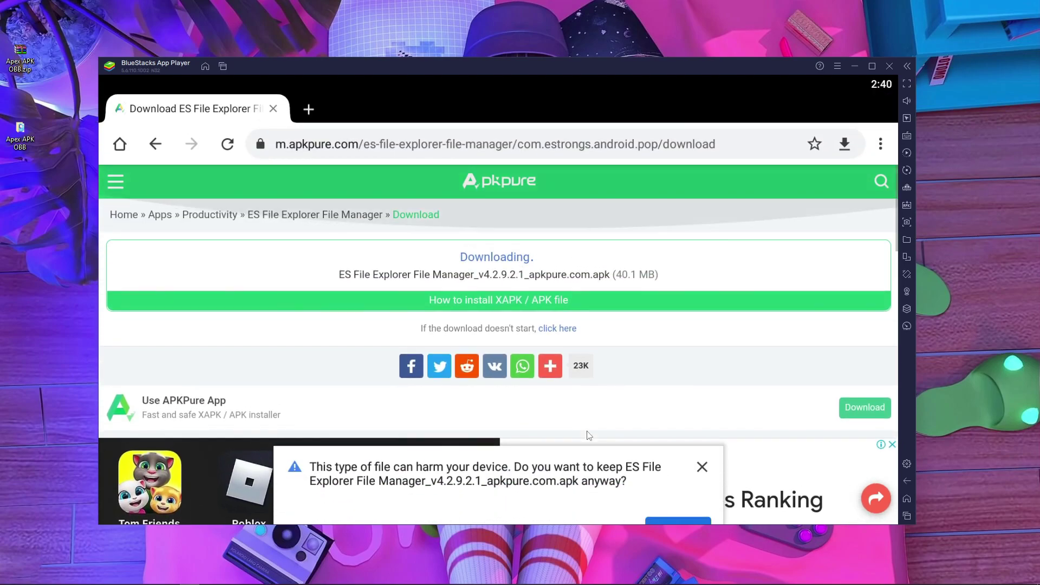
{"action": "left_click", "coordinate": [687, 497]}
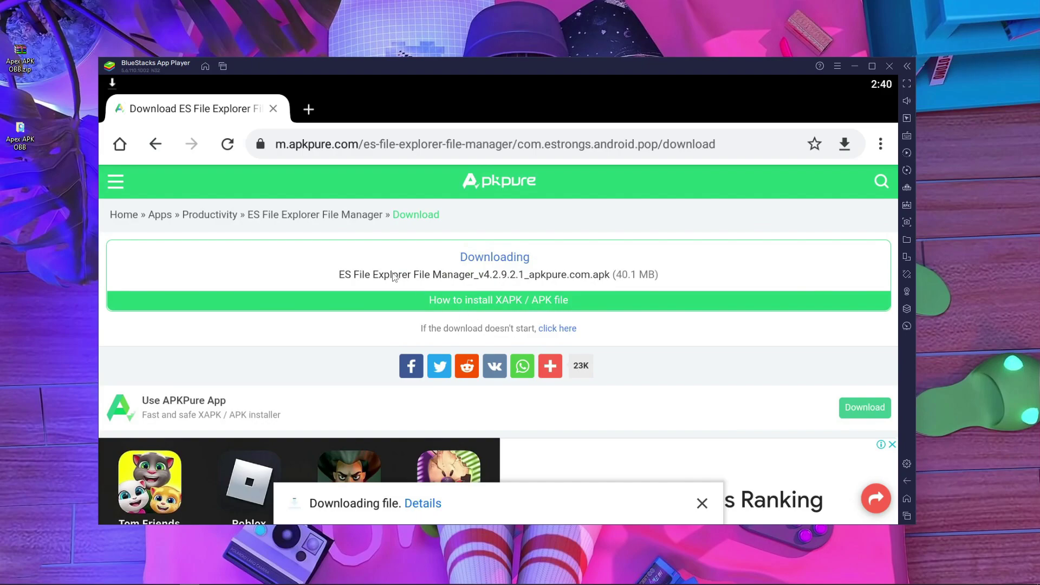
Install ES File Explorer from the finished-download notification.
{"action": "left_click_drag", "start_coordinate": [203, 81], "coordinate": [205, 301]}
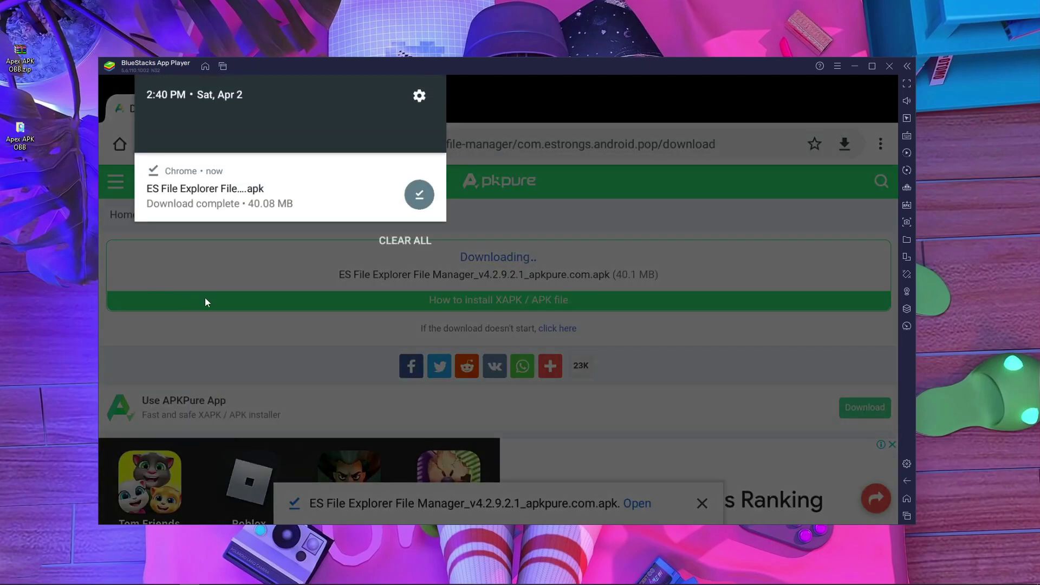
{"action": "left_click", "coordinate": [313, 200]}
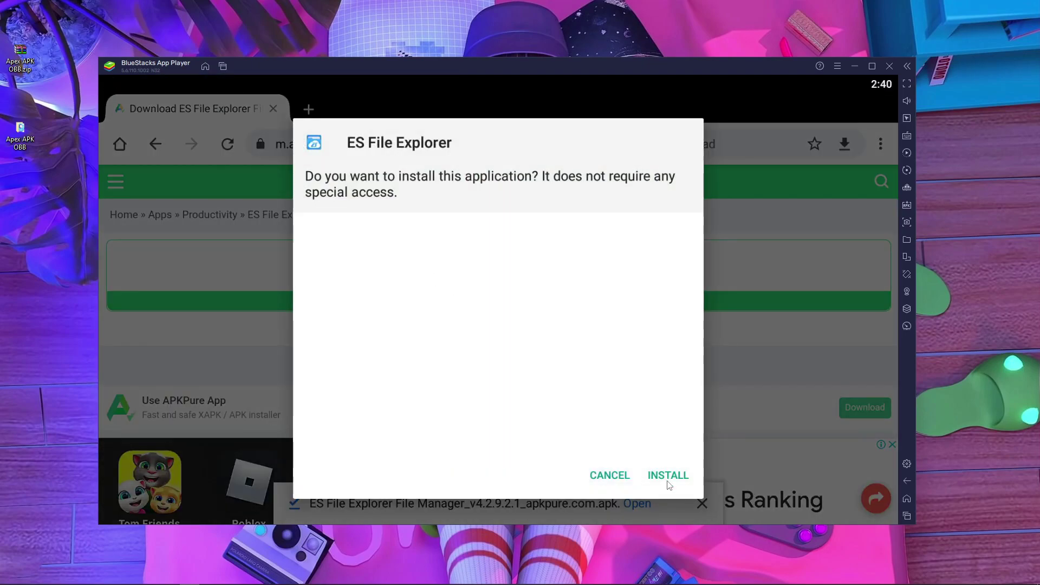
{"action": "left_click", "coordinate": [669, 475]}
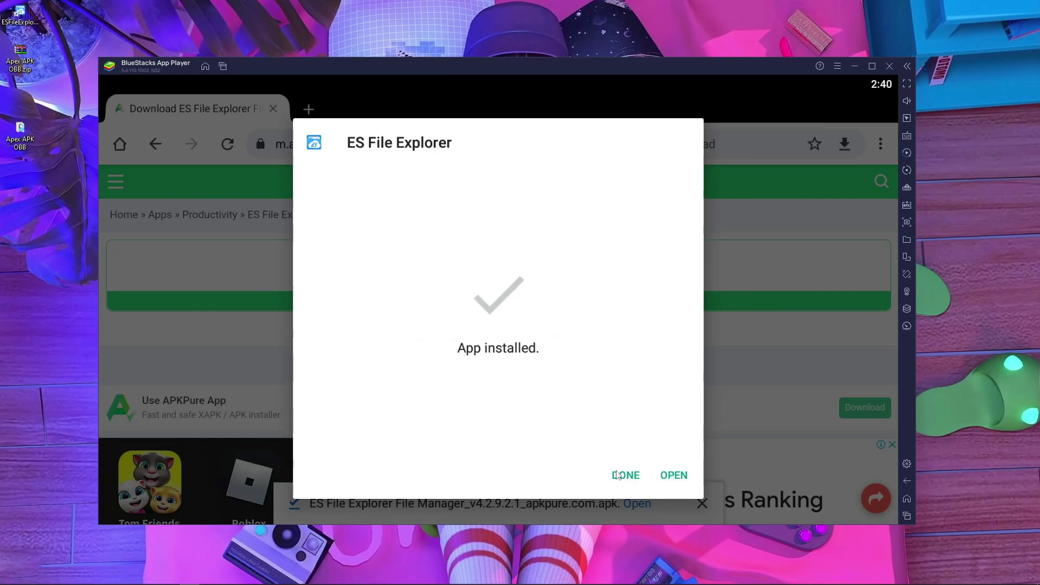
{"action": "left_click", "coordinate": [624, 475]}
Close the APK Pure tab and Chrome, and return the Apex APK OBB.zip icon to the desktop's top-left.
{"action": "left_click", "coordinate": [273, 109]}
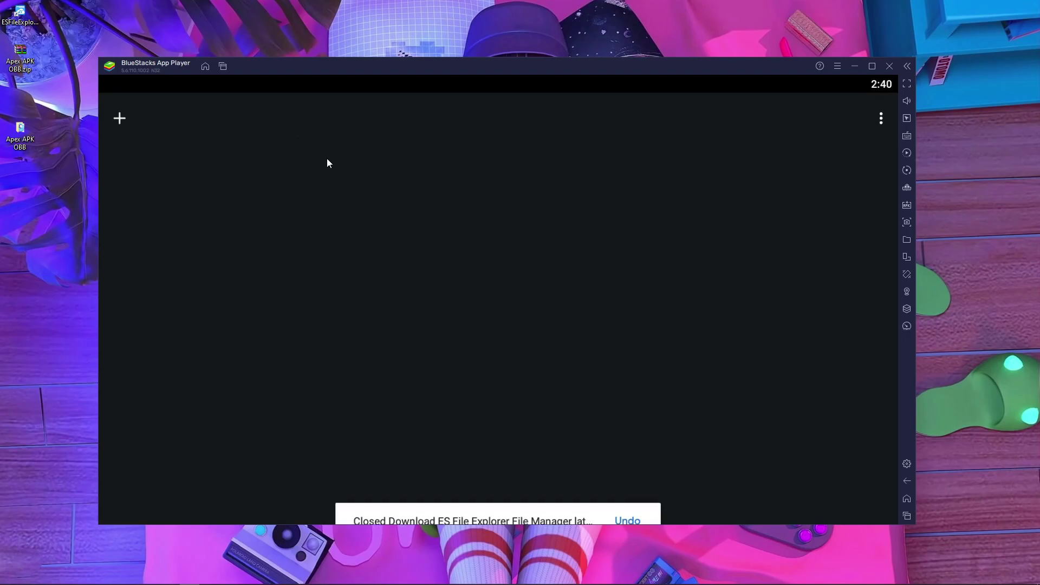
{"action": "left_click", "coordinate": [907, 516]}
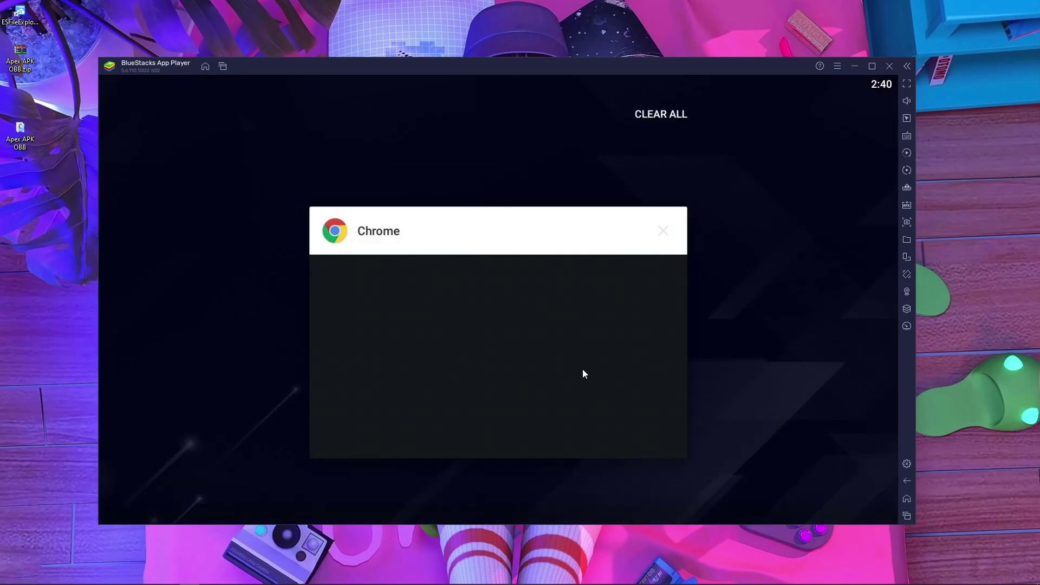
{"action": "left_click_drag", "start_coordinate": [583, 372], "coordinate": [457, 281]}
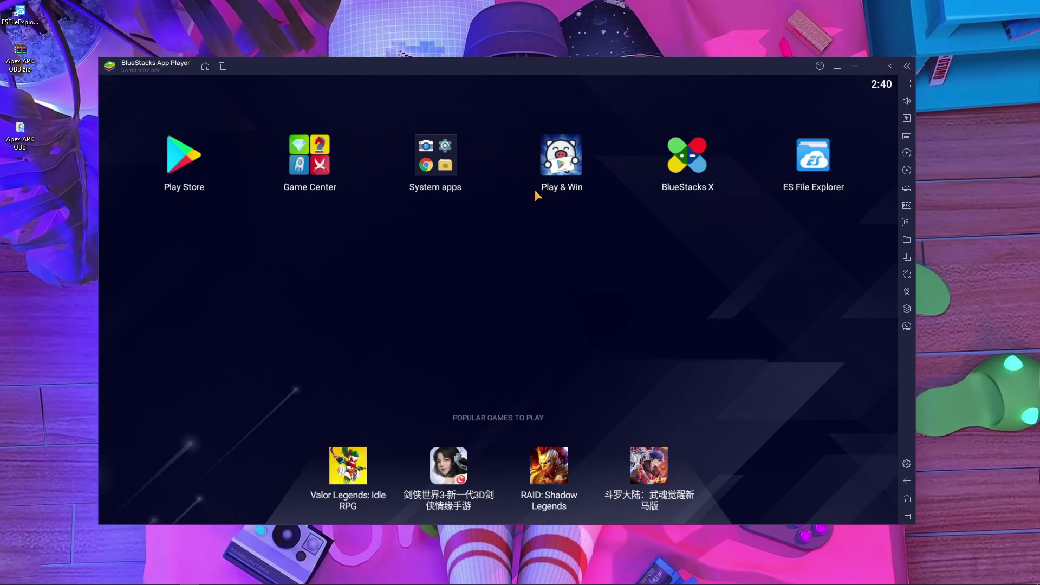
{"action": "left_click_drag", "start_coordinate": [25, 46], "coordinate": [25, 85]}
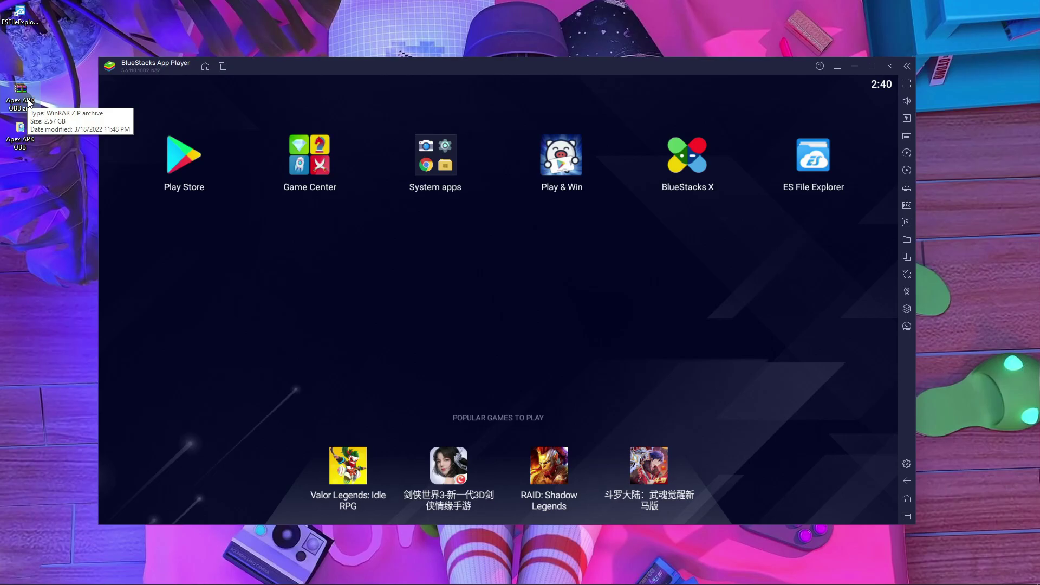
{"action": "mouse_move", "coordinate": [25, 96]}
{"action": "left_mouse_down"}
{"action": "mouse_move", "coordinate": [87, 169]}
{"action": "mouse_move", "coordinate": [34, 261]}
{"action": "mouse_move", "coordinate": [49, 257]}
{"action": "mouse_move", "coordinate": [18, 84]}
{"action": "left_mouse_up"}
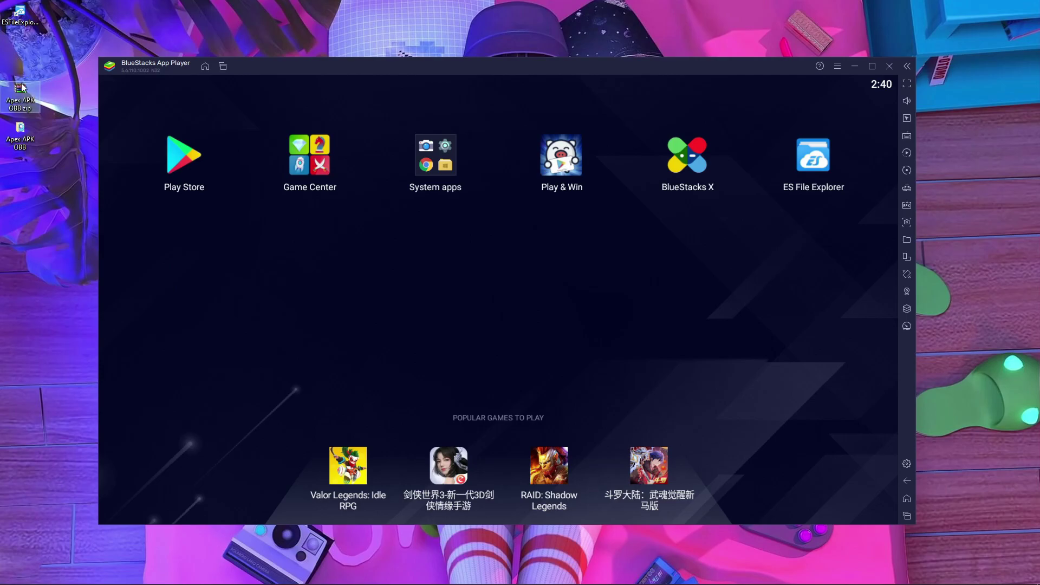
Open the extracted Apex APK OBB folder and copy the com.ea.gp.apexlegendsmobilefps folder and the APK.
{"action": "right_click", "coordinate": [18, 88]}
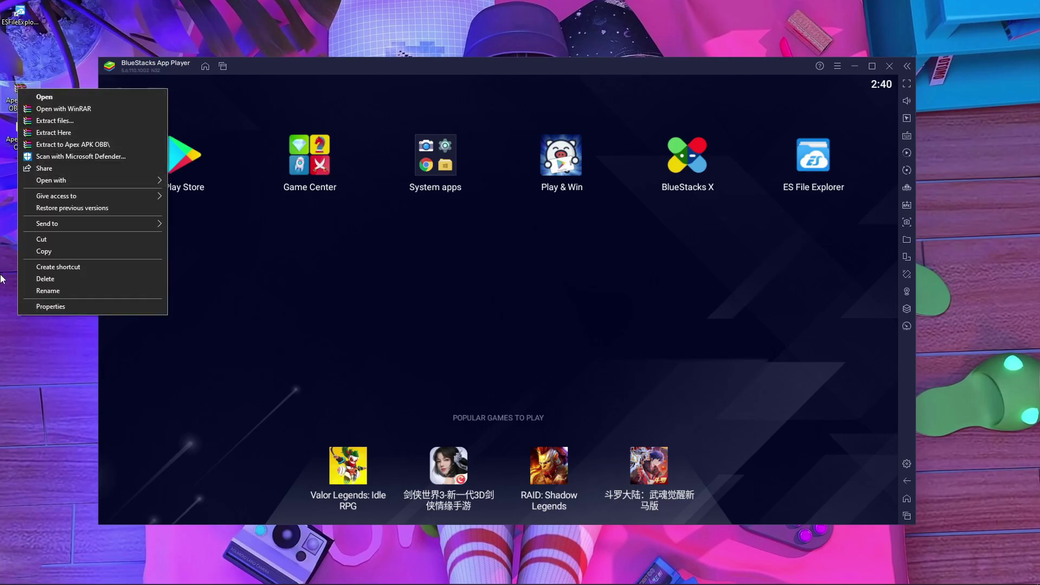
{"action": "left_click", "coordinate": [69, 146]}
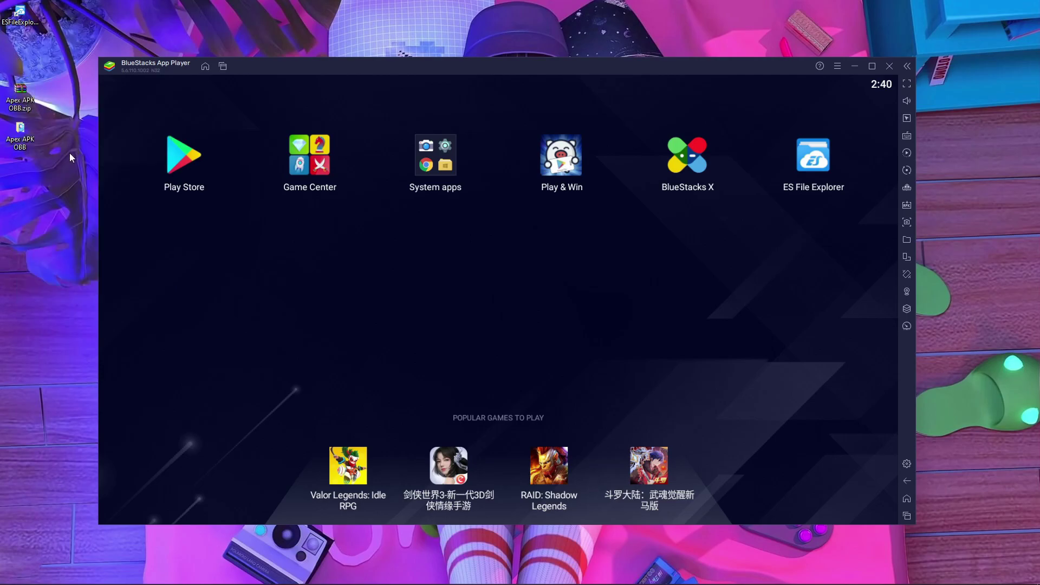
{"action": "left_click", "coordinate": [22, 138]}
{"action": "double_click", "coordinate": [28, 140]}
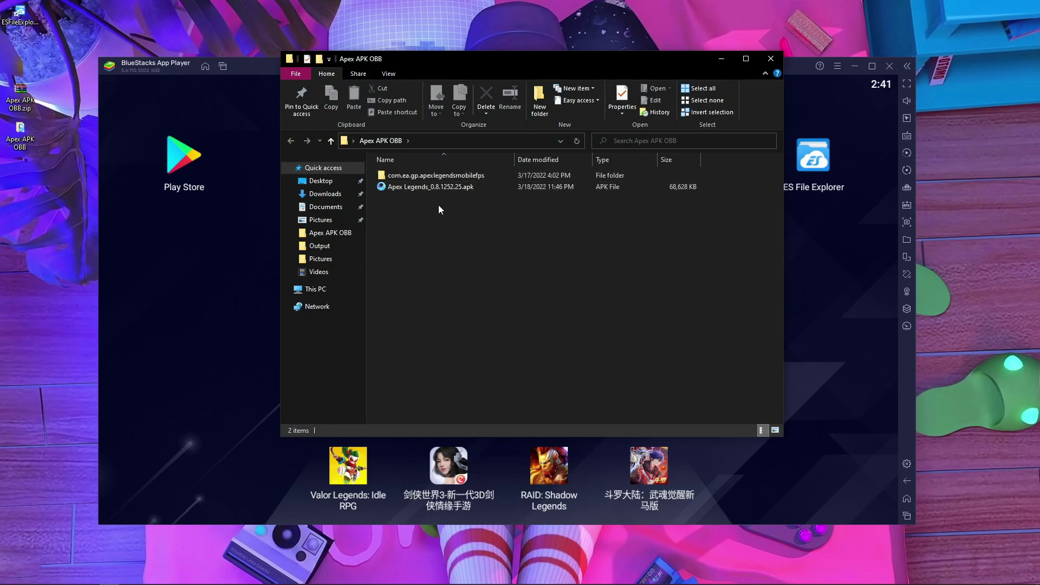
{"action": "left_click_drag", "start_coordinate": [438, 205], "coordinate": [434, 178]}
{"action": "right_click", "coordinate": [435, 178]}
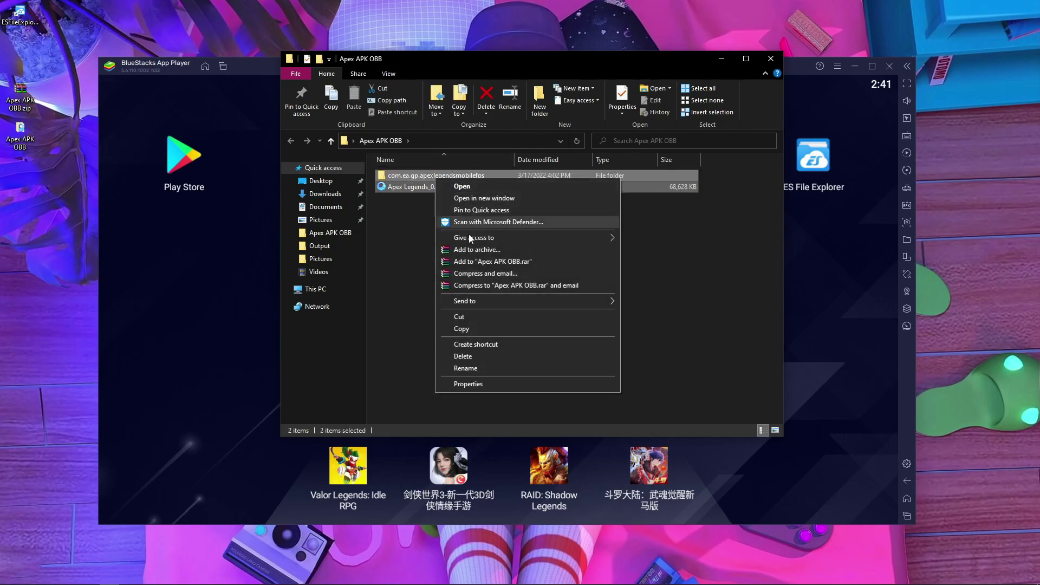
{"action": "left_click", "coordinate": [474, 329]}
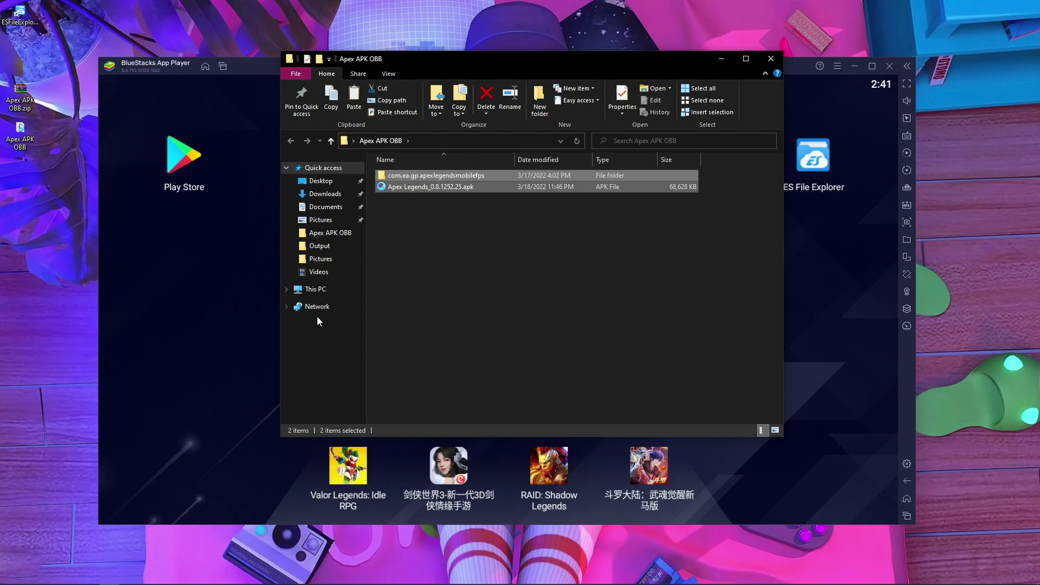
Go to Local Disk (C:) with hidden items shown.
{"action": "left_click", "coordinate": [323, 292]}
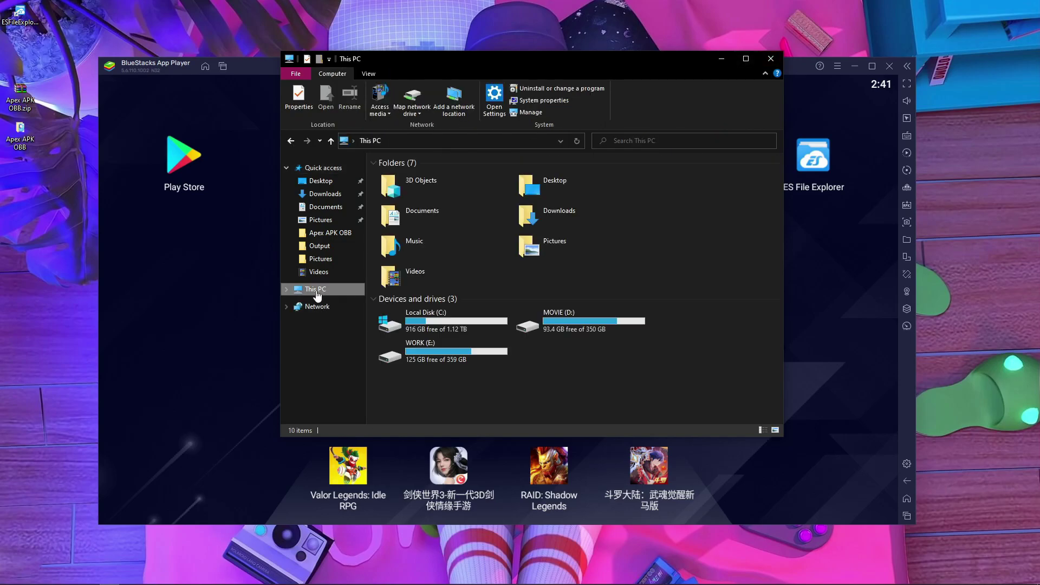
{"action": "double_click", "coordinate": [428, 323]}
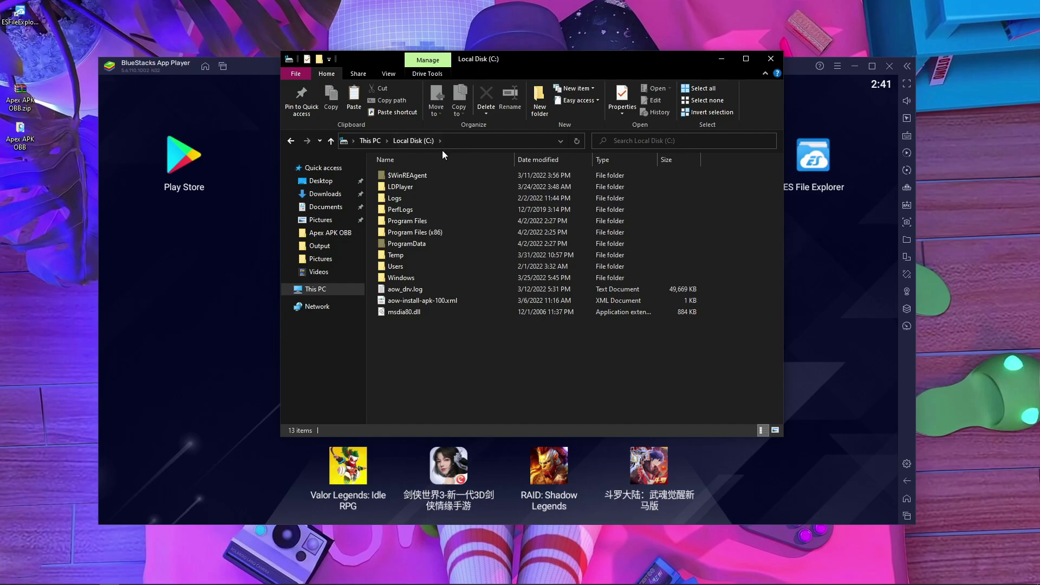
{"action": "left_click", "coordinate": [393, 73]}
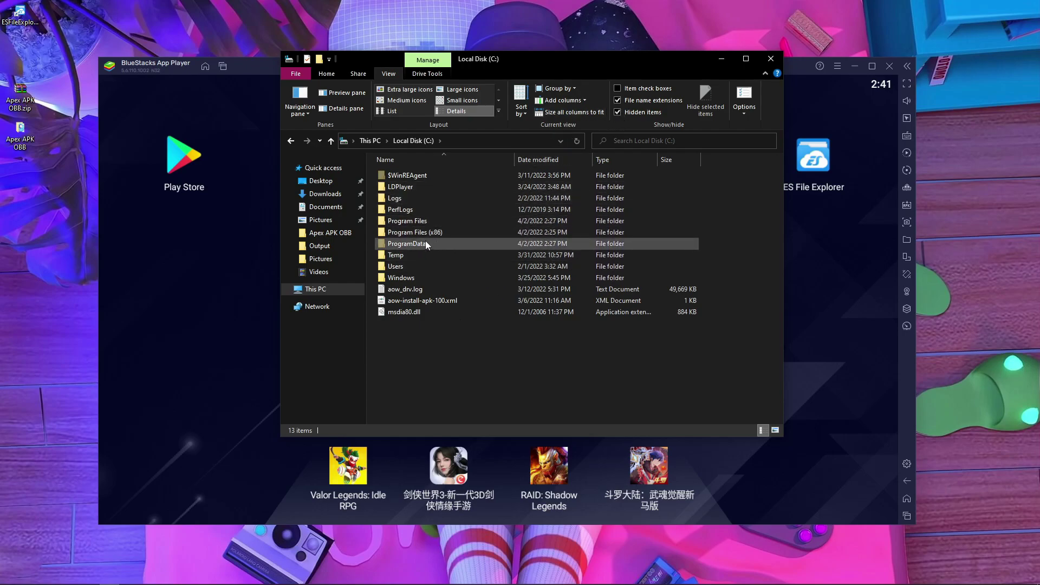
Navigate through ProgramData > BlueStacks_nxt > Engine > UserData into SharedFolder.
{"action": "mouse_move", "coordinate": [426, 242]}
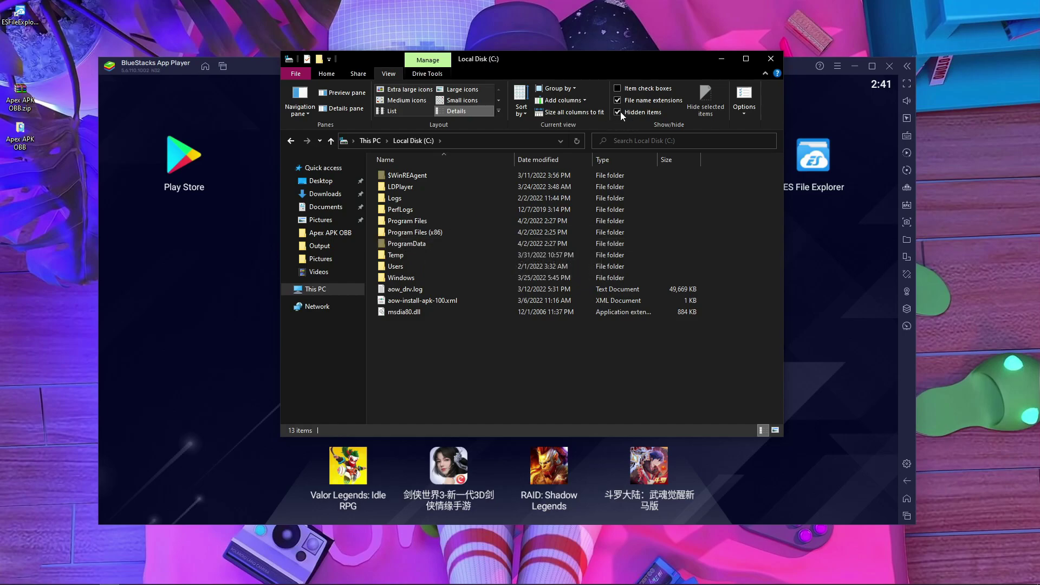
{"action": "double_click", "coordinate": [424, 244]}
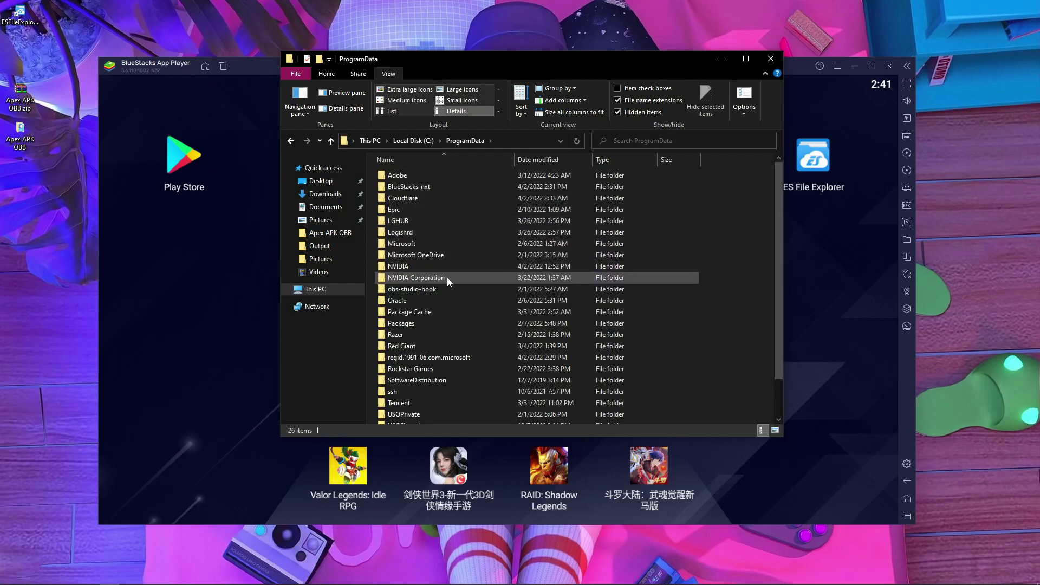
{"action": "double_click", "coordinate": [430, 190]}
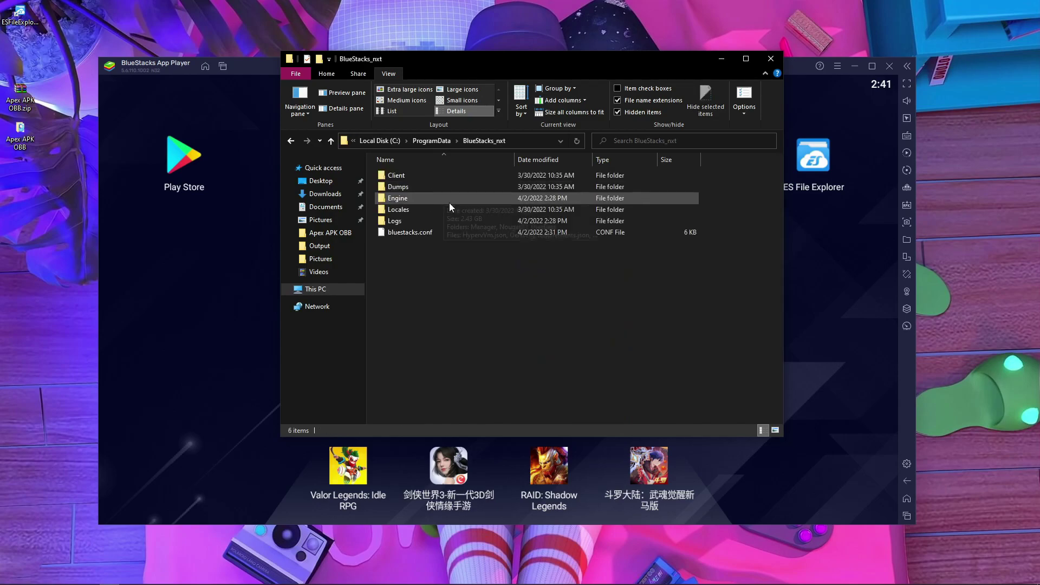
{"action": "left_click", "coordinate": [411, 202]}
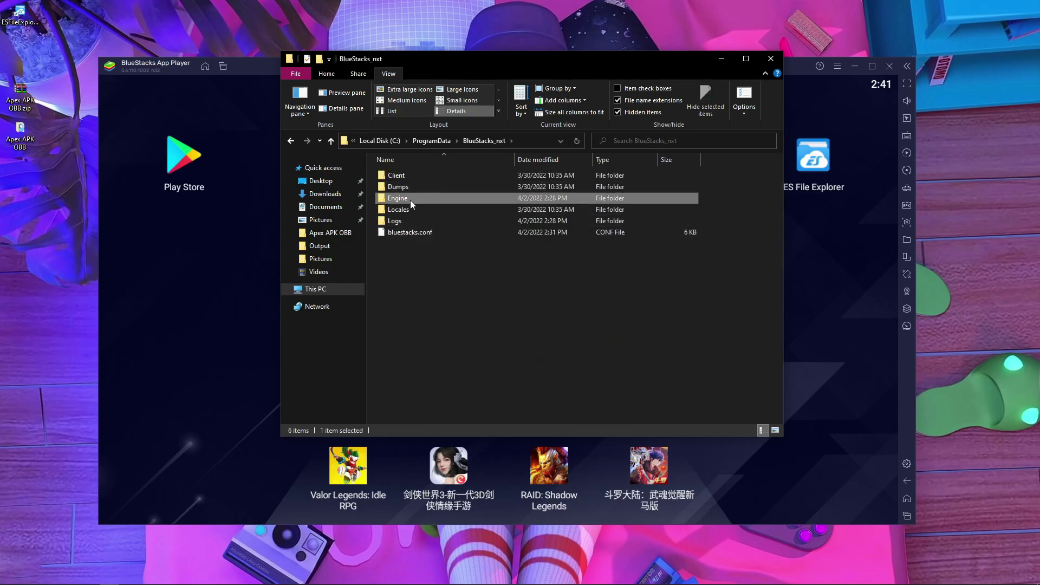
{"action": "double_click", "coordinate": [411, 200]}
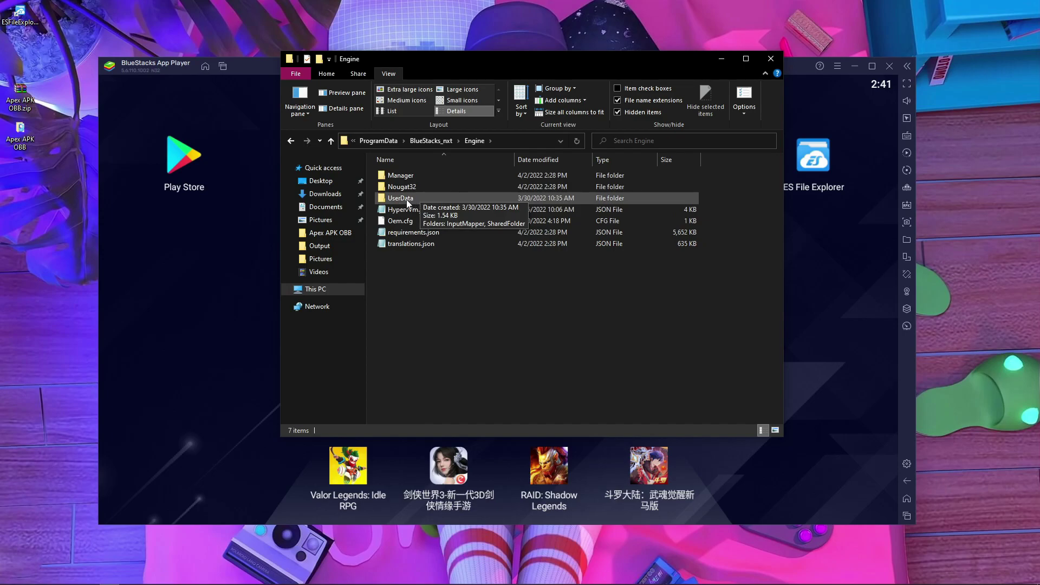
{"action": "double_click", "coordinate": [406, 199]}
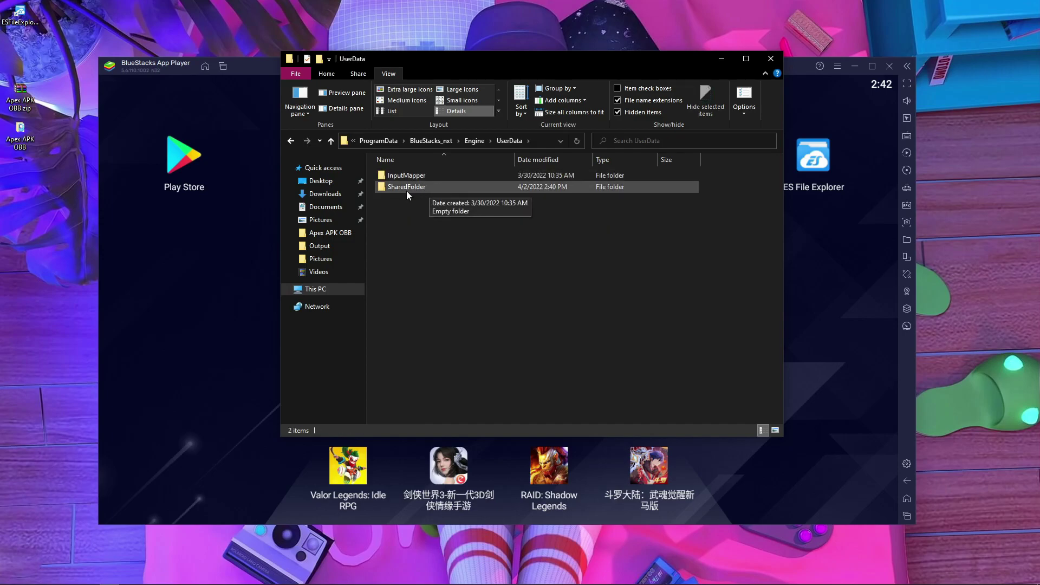
{"action": "double_click", "coordinate": [408, 188]}
Paste into SharedFolder, then copy both items again from the Apex APK OBB folder.
{"action": "right_click", "coordinate": [473, 243]}
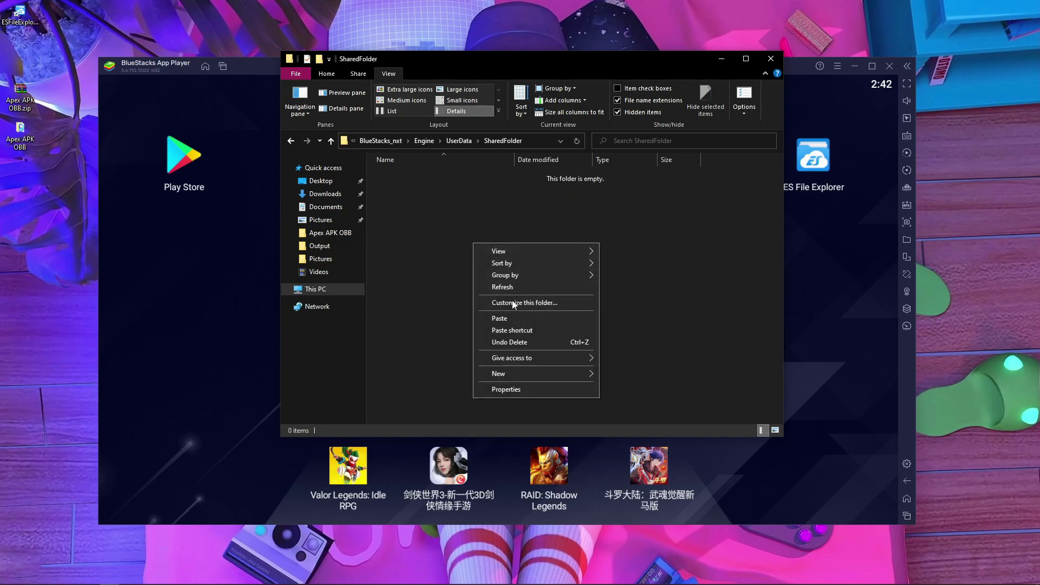
{"action": "left_click", "coordinate": [510, 318]}
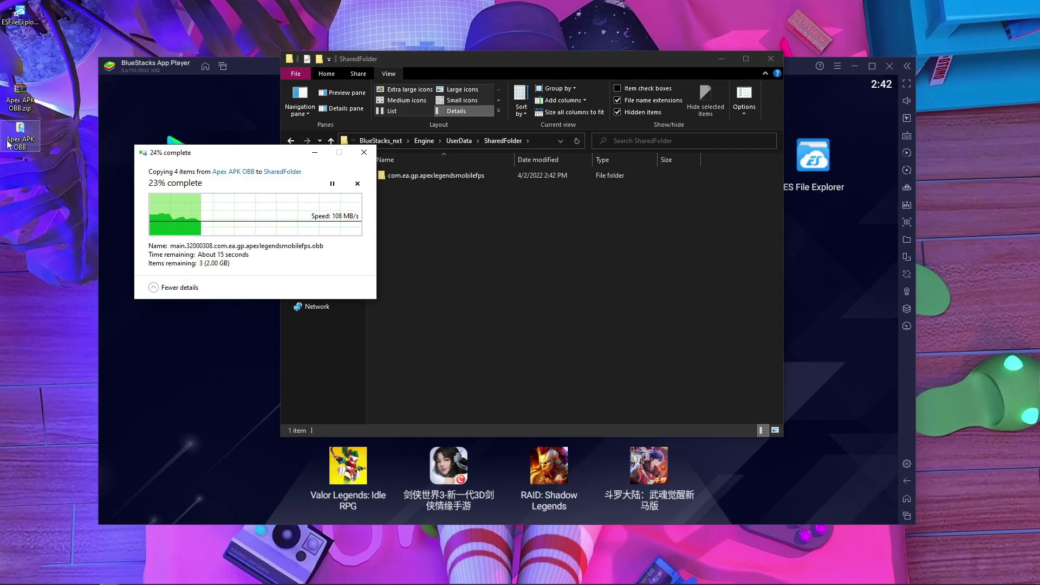
{"action": "double_click", "coordinate": [8, 143]}
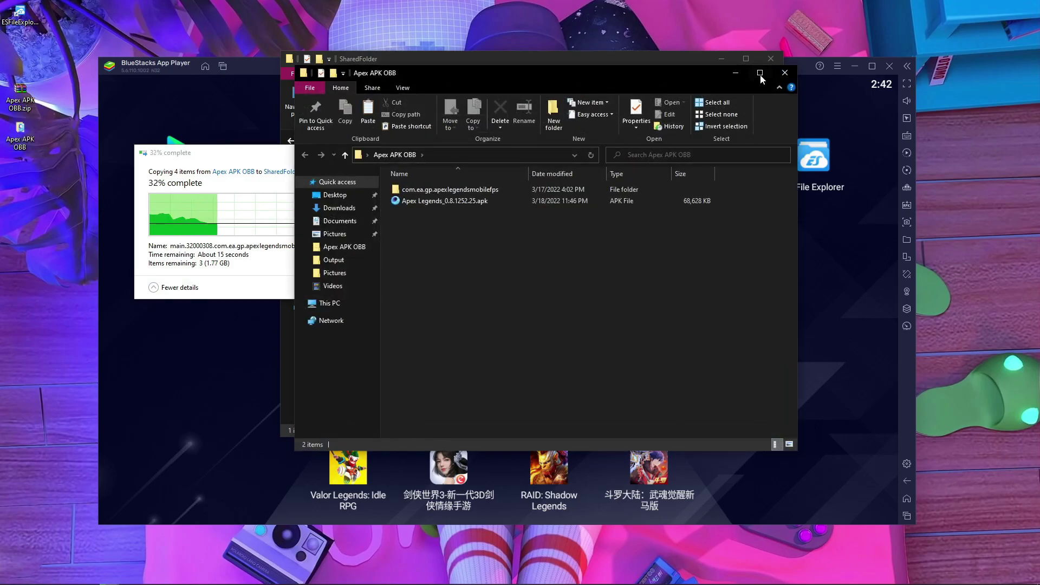
{"action": "key", "text": "ctrl+a"}
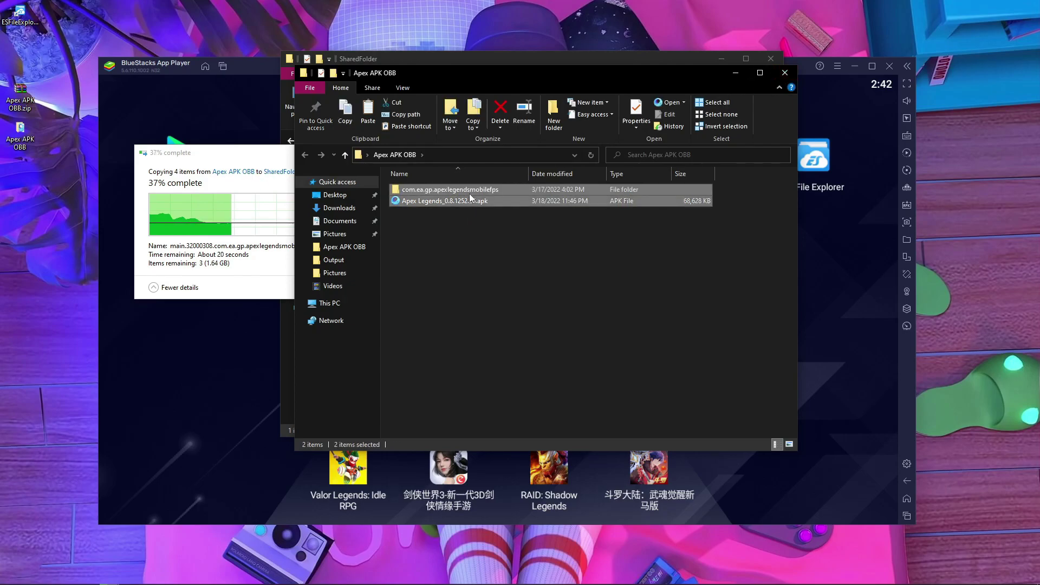
{"action": "right_click", "coordinate": [470, 198]}
{"action": "left_click", "coordinate": [493, 351]}
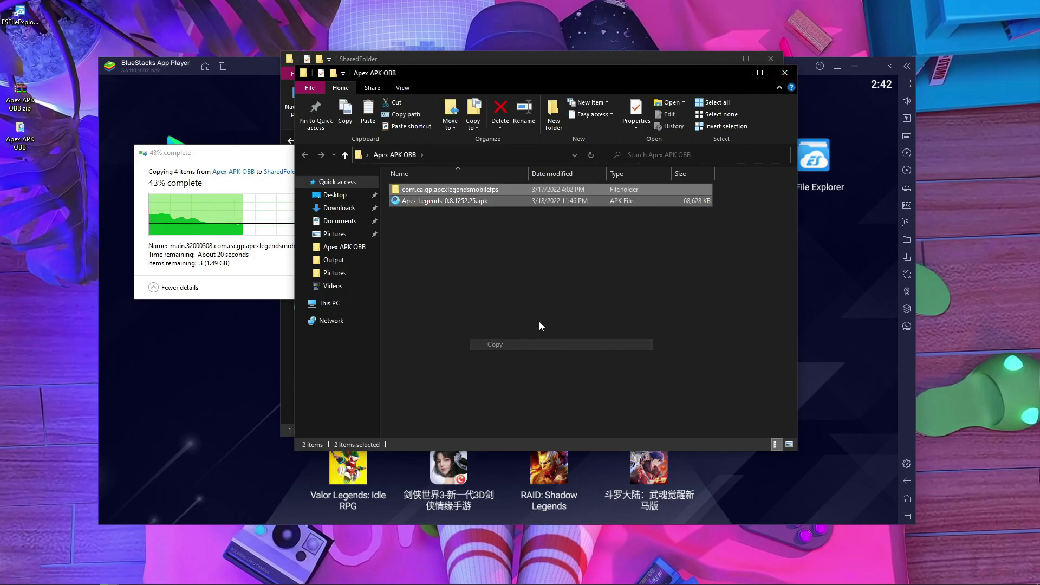
Reopen C:\ProgramData\BlueStacks_nxt\Engine\UserData\SharedFolder, then close File Explorer.
{"action": "left_click", "coordinate": [784, 73]}
{"action": "left_click_drag", "start_coordinate": [483, 60], "coordinate": [566, 53]}
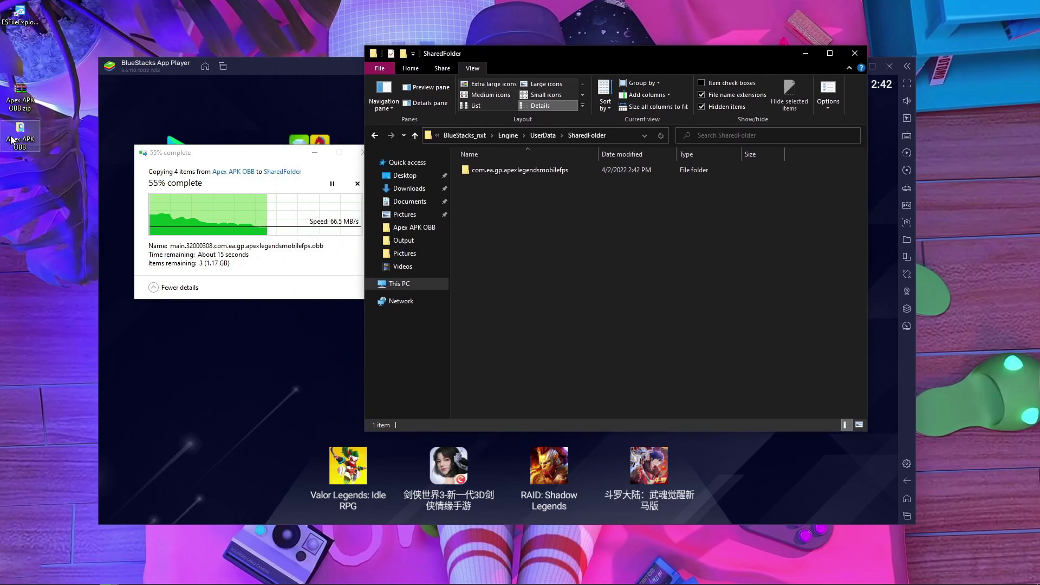
{"action": "left_click", "coordinate": [438, 285]}
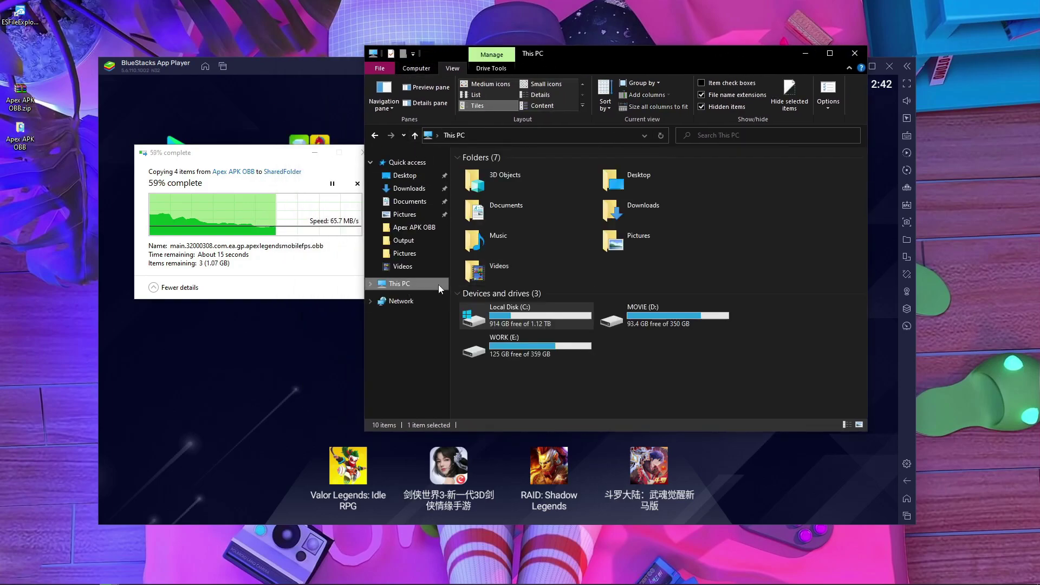
{"action": "double_click", "coordinate": [512, 311]}
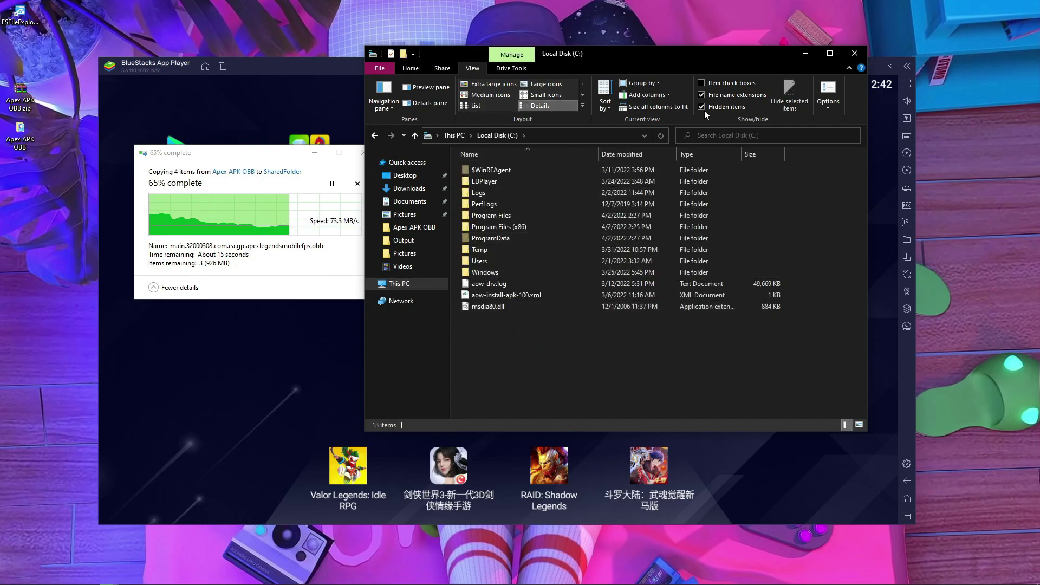
{"action": "double_click", "coordinate": [497, 239]}
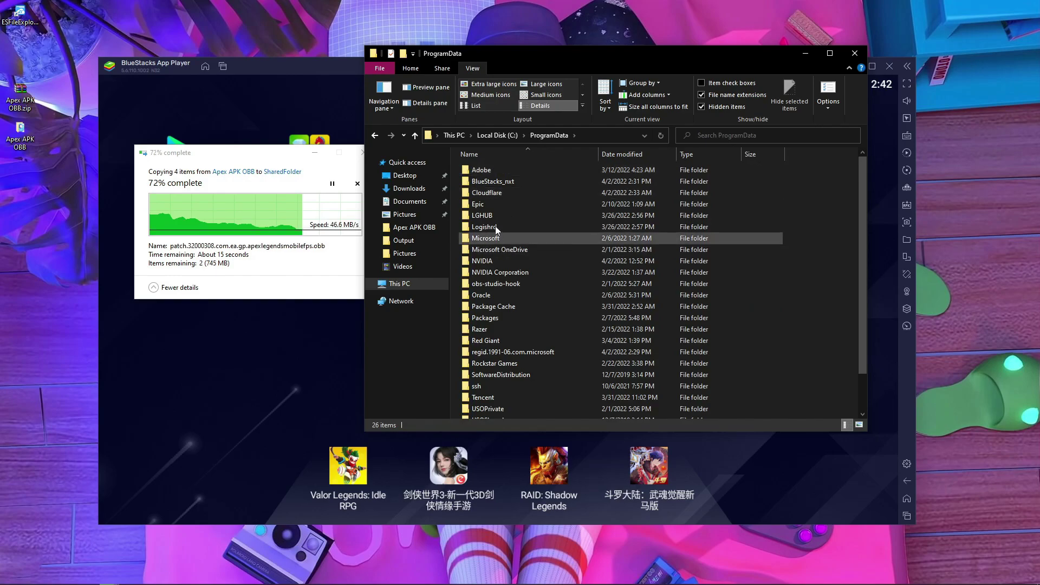
{"action": "double_click", "coordinate": [512, 183]}
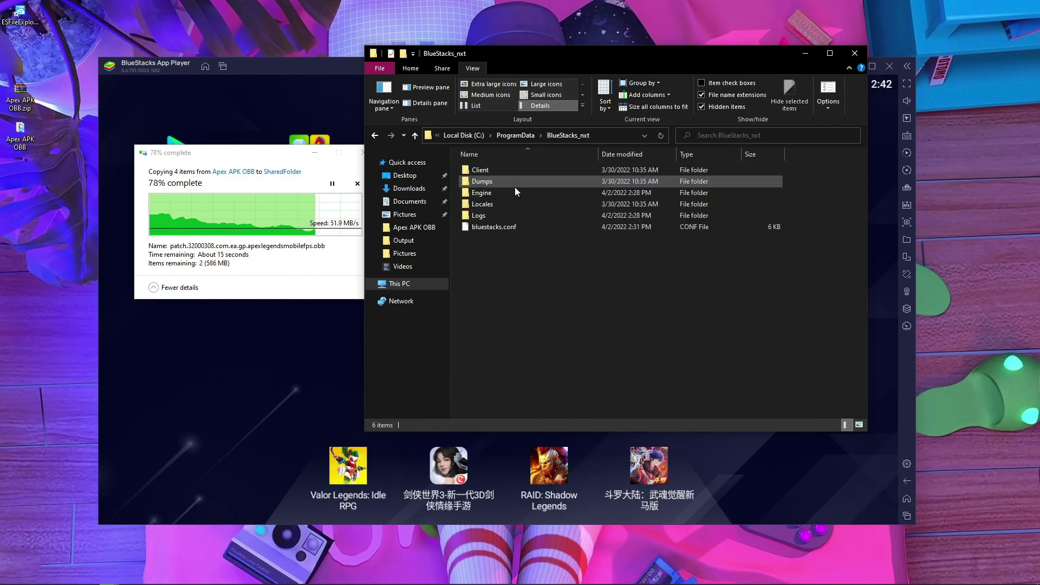
{"action": "double_click", "coordinate": [487, 194]}
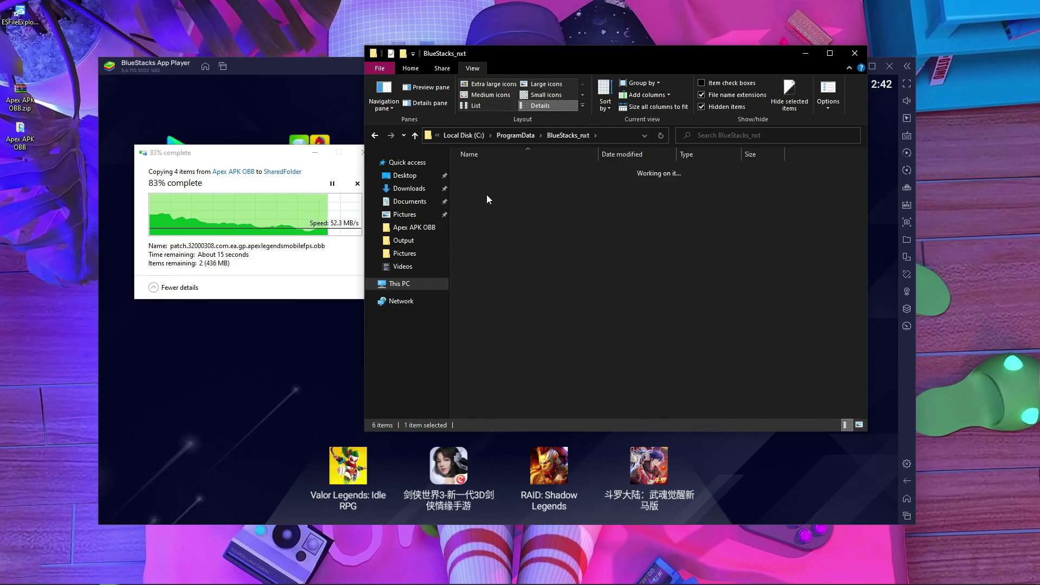
{"action": "double_click", "coordinate": [485, 193]}
{"action": "double_click", "coordinate": [496, 181]}
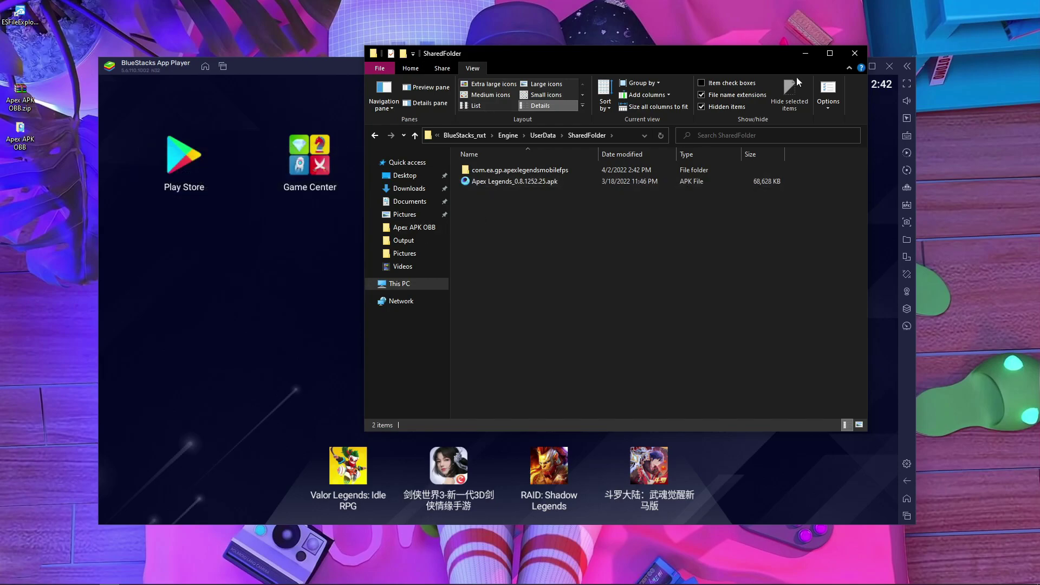
{"action": "left_click", "coordinate": [855, 53]}
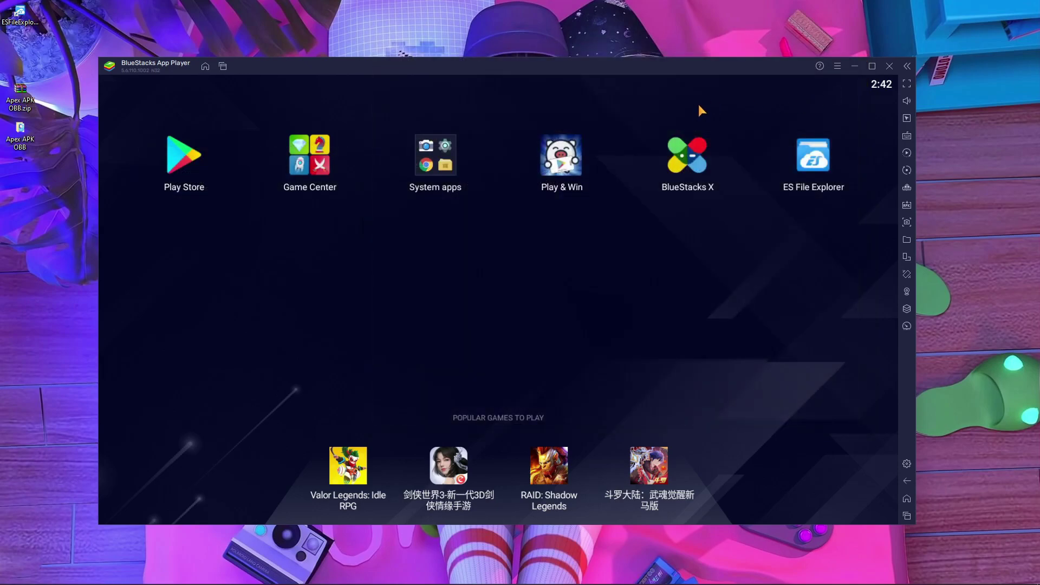
Launch ES File Explorer, grant it file access, and skip the onboarding screen.
{"action": "left_click", "coordinate": [823, 158]}
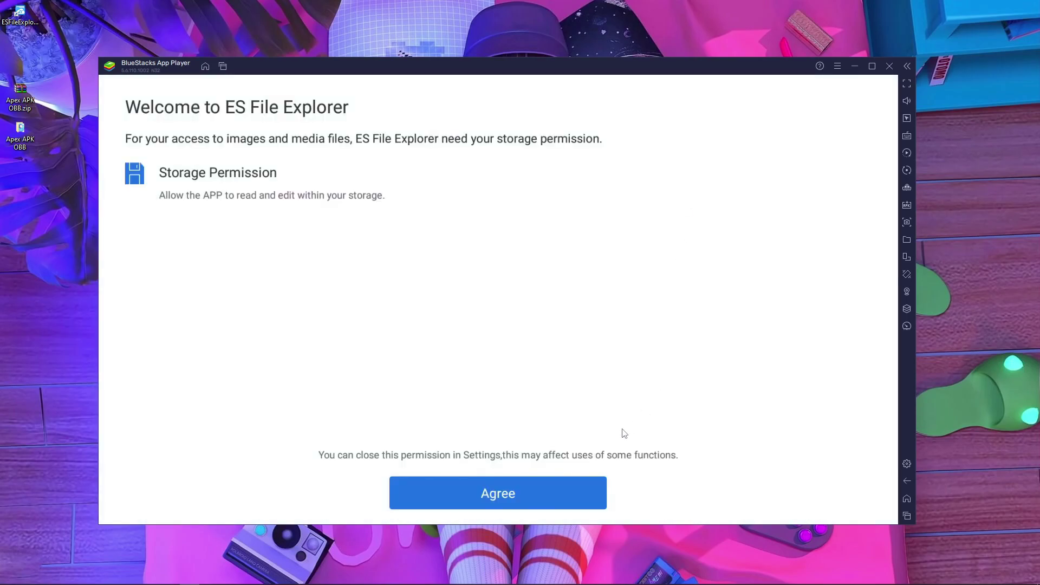
{"action": "left_click", "coordinate": [531, 503]}
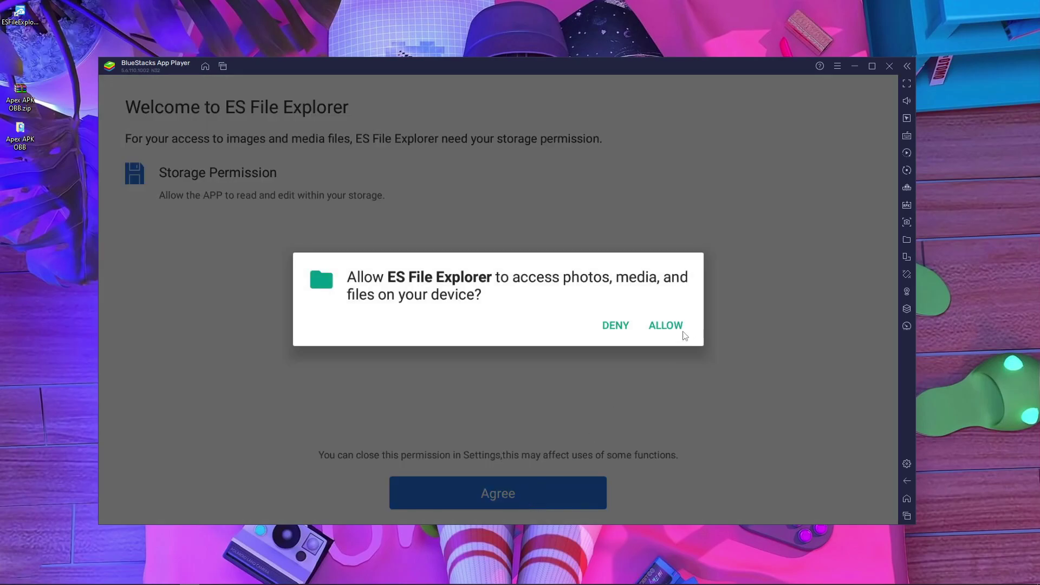
{"action": "left_click", "coordinate": [666, 325]}
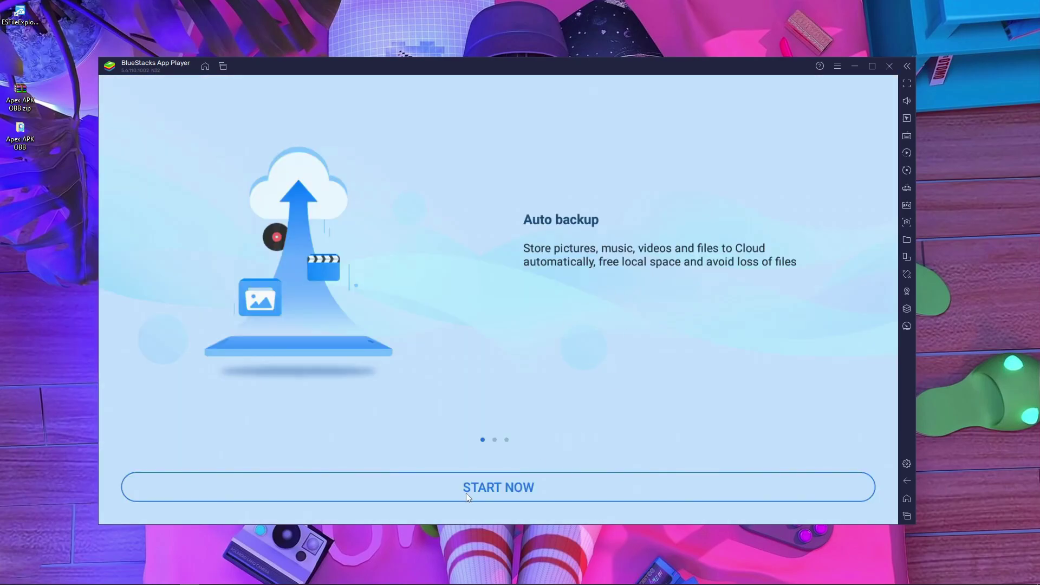
{"action": "left_click", "coordinate": [467, 495]}
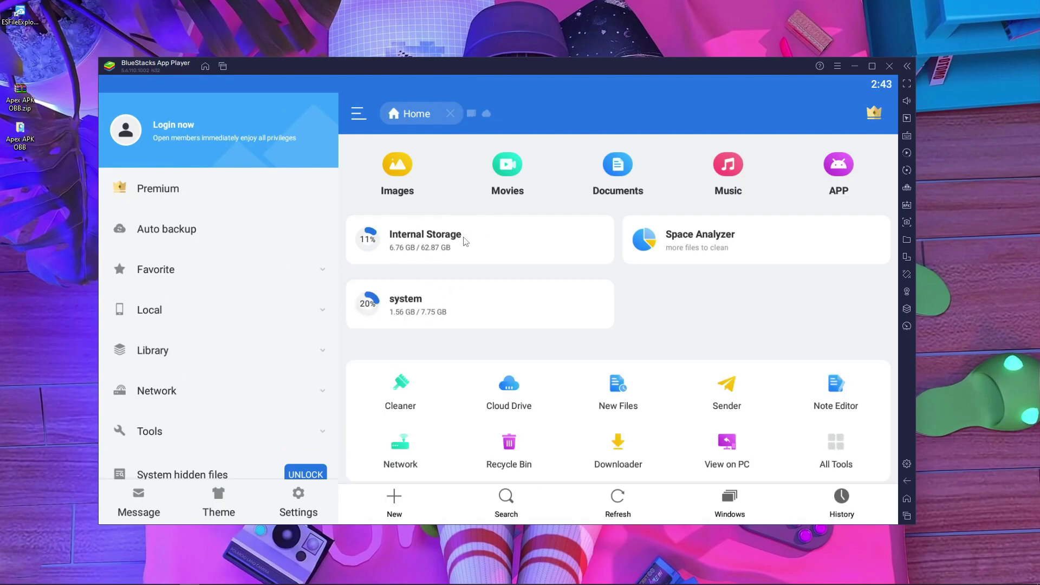
Browse from the file-system root to /mnt/windows/BstSharedFolder.
{"action": "left_click", "coordinate": [487, 244]}
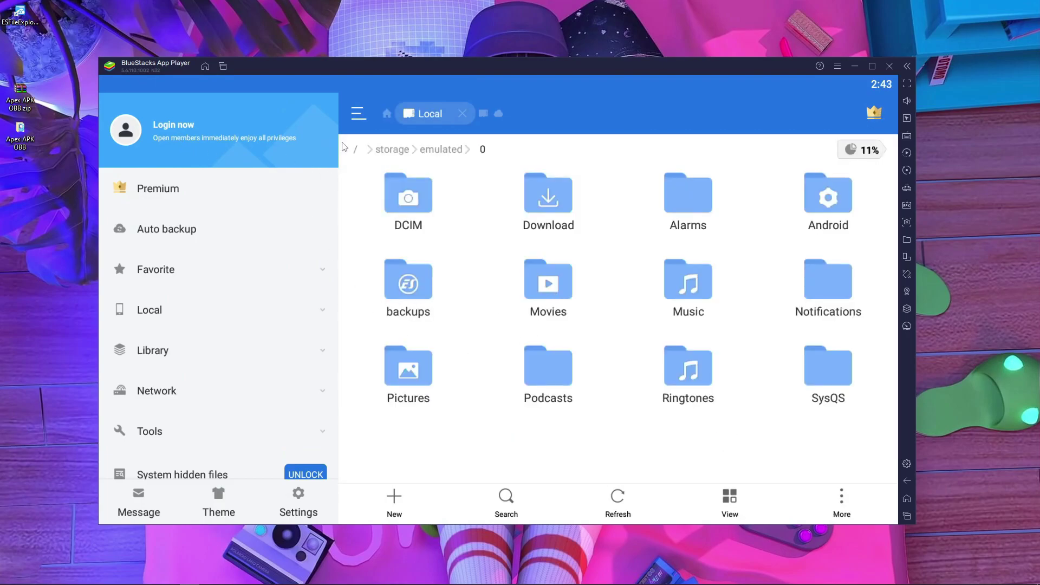
{"action": "left_click", "coordinate": [356, 149]}
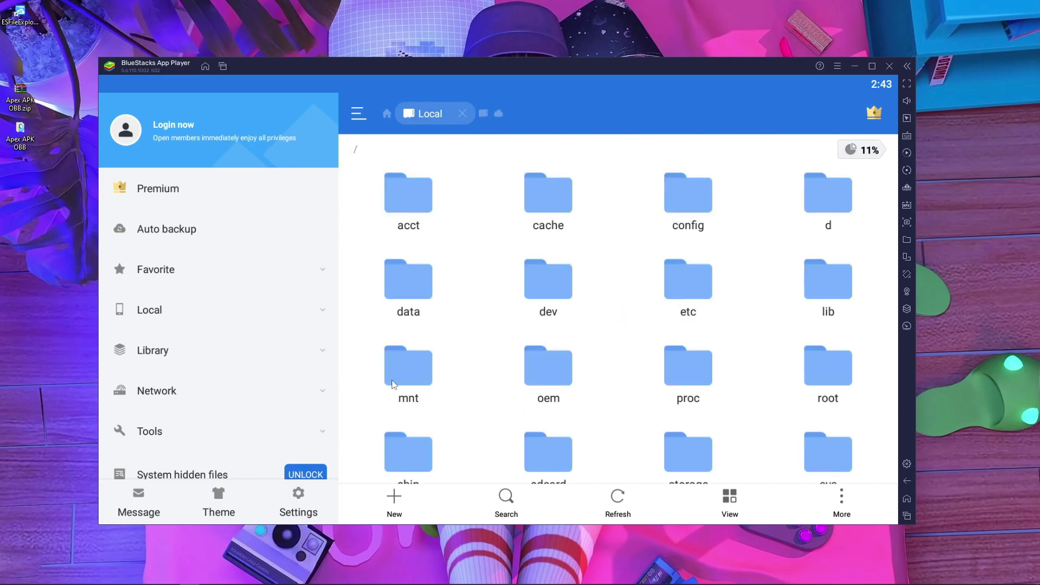
{"action": "left_click", "coordinate": [428, 389]}
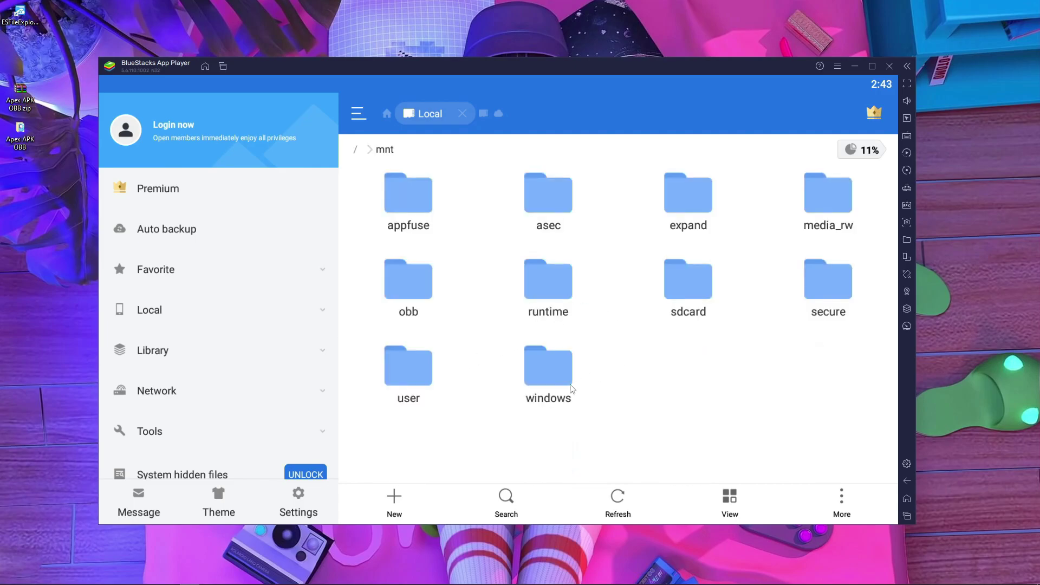
{"action": "left_click", "coordinate": [560, 385]}
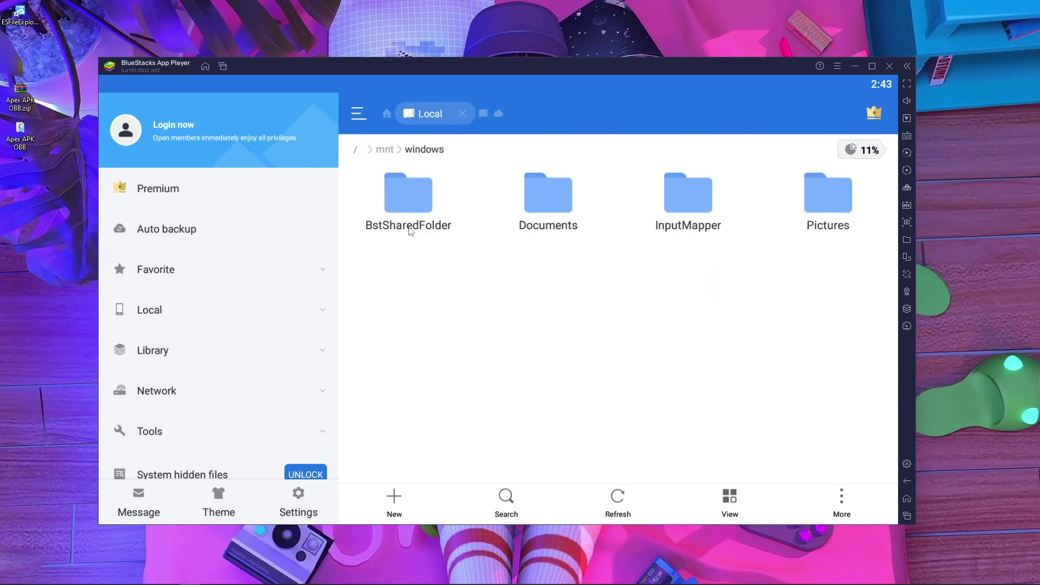
{"action": "left_click", "coordinate": [419, 206]}
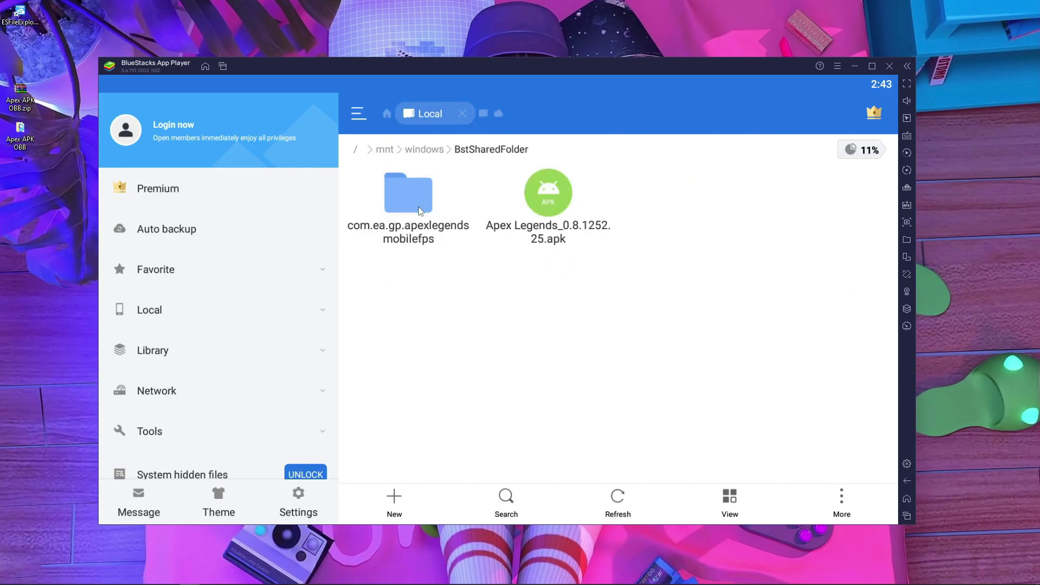
Install Apex Legends 0.8.1252.25 from the shared Apex Legends_0.8.1252.25.apk.
{"action": "left_click", "coordinate": [563, 204]}
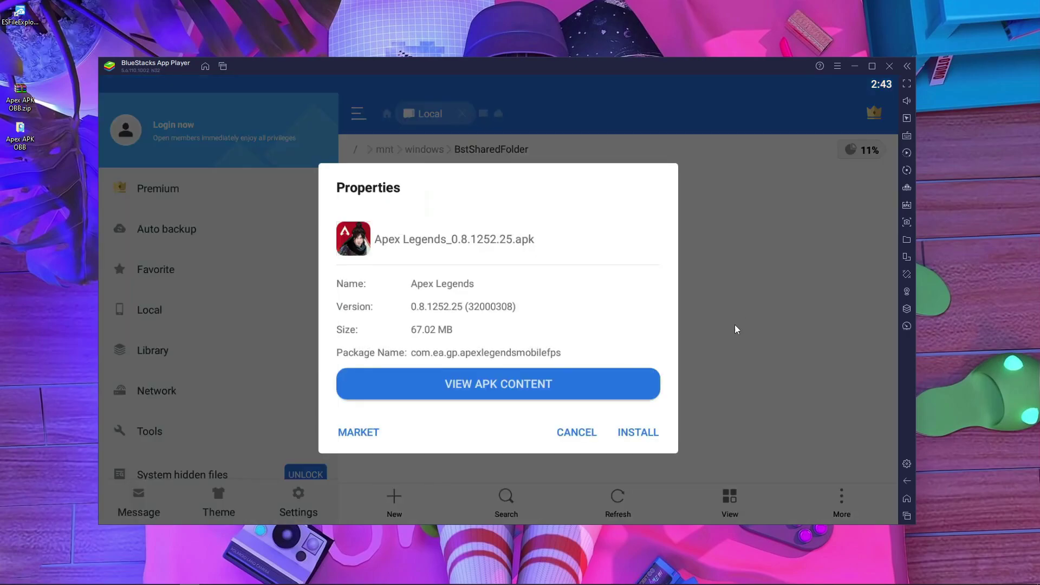
{"action": "left_click", "coordinate": [638, 431]}
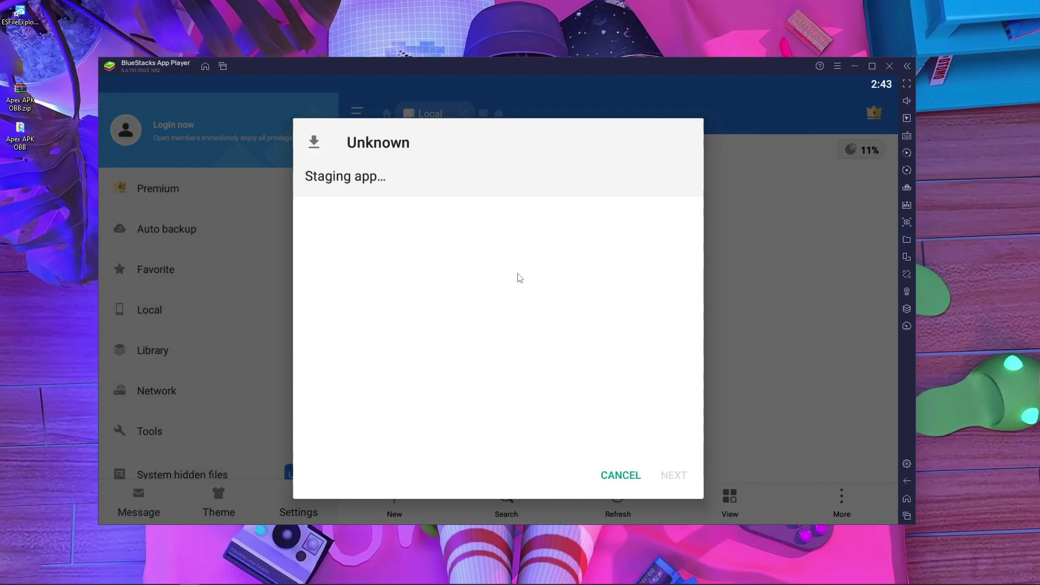
{"action": "left_click", "coordinate": [675, 478]}
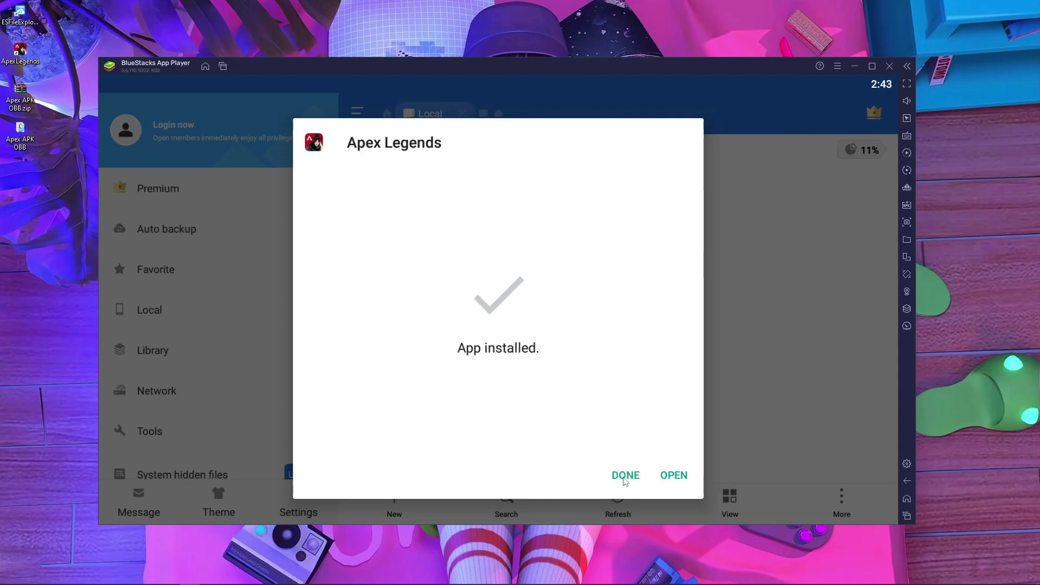
{"action": "left_click", "coordinate": [626, 476]}
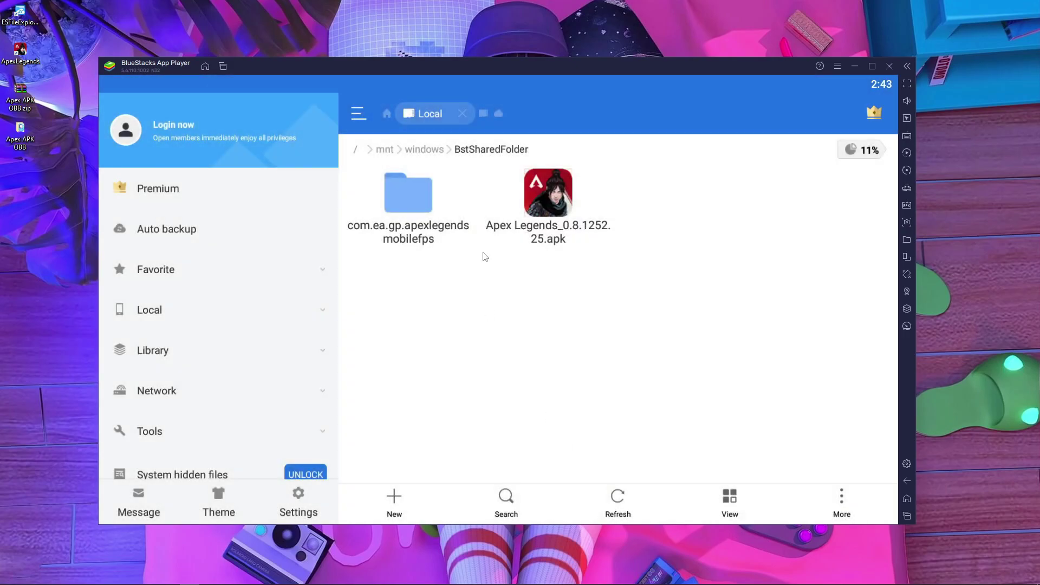
Copy the com.ea.gp.apexlegendsmobilefps folder and go to Internal Storage > Android.
{"action": "left_click", "coordinate": [416, 201]}
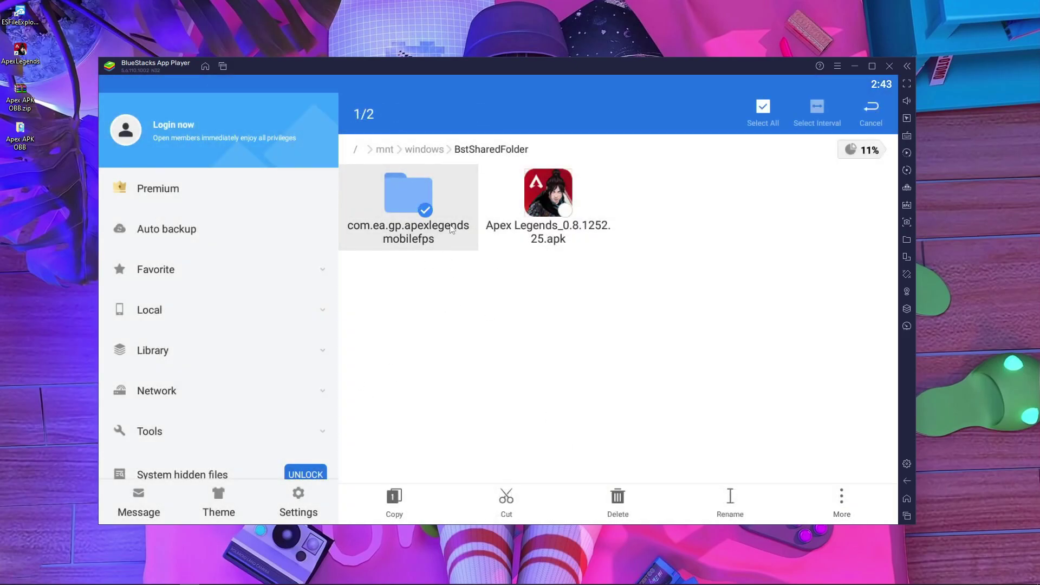
{"action": "left_click", "coordinate": [393, 499]}
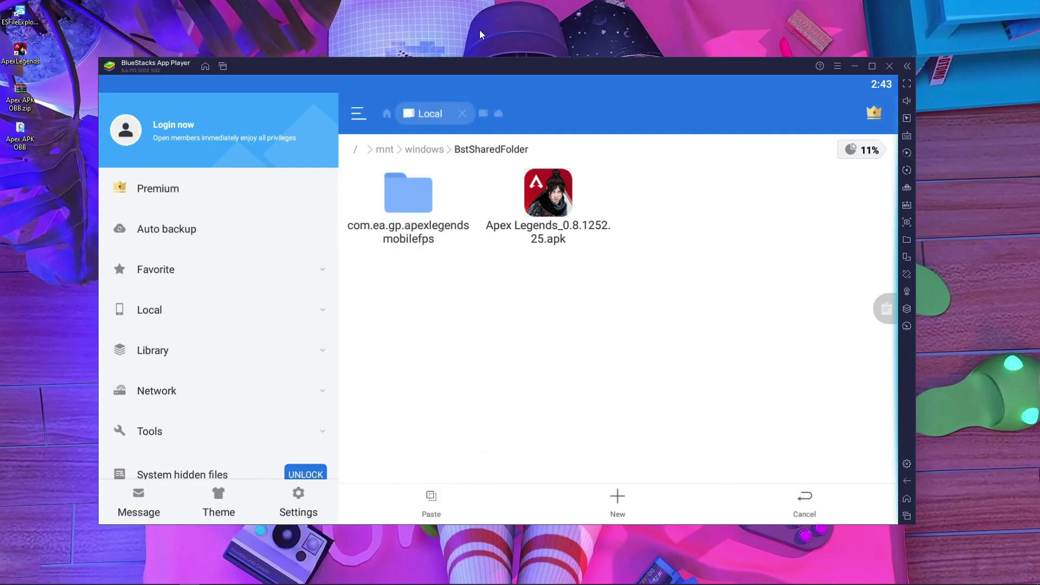
{"action": "left_click", "coordinate": [388, 112]}
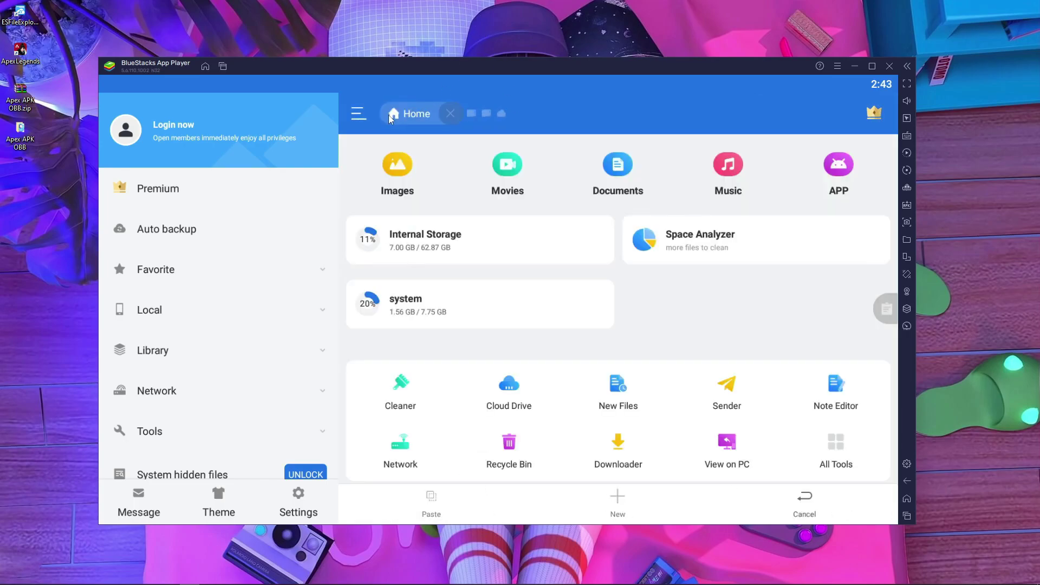
{"action": "left_click", "coordinate": [440, 241]}
{"action": "left_click", "coordinate": [837, 212]}
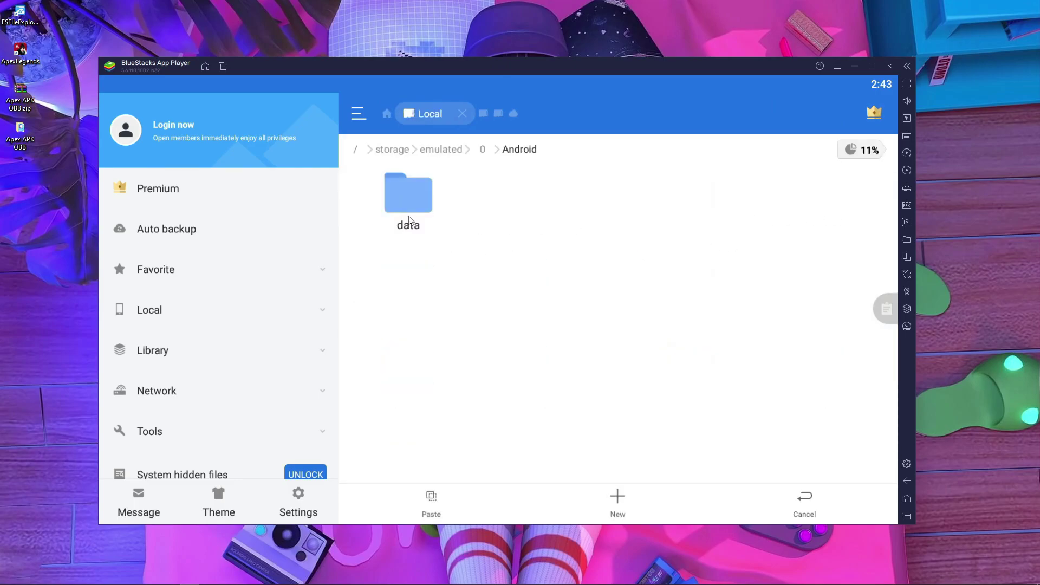
Create a new folder named obb inside Android and open it.
{"action": "left_click", "coordinate": [618, 501]}
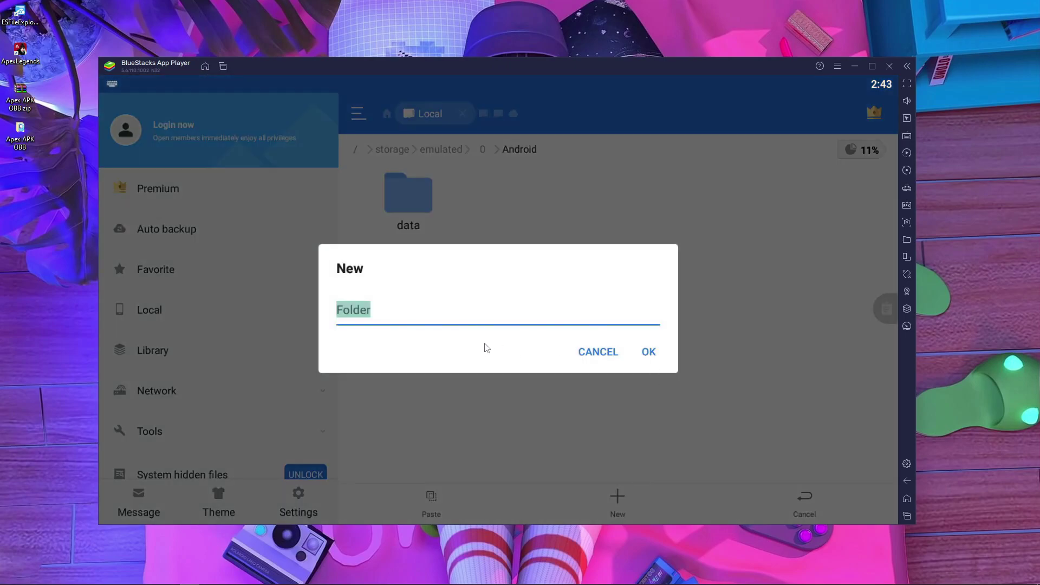
{"action": "type", "text": "obb"}
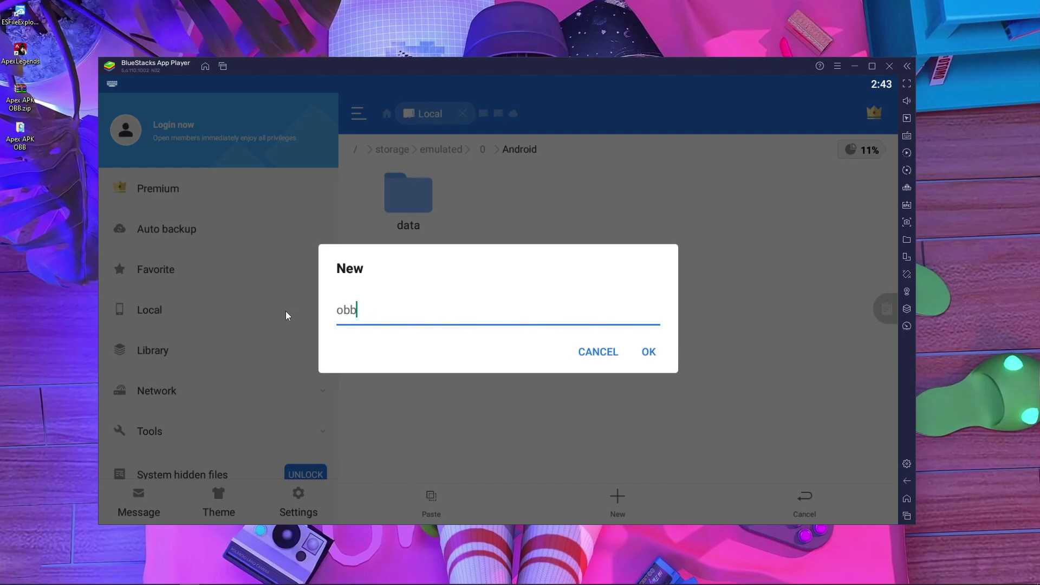
{"action": "left_click", "coordinate": [651, 357]}
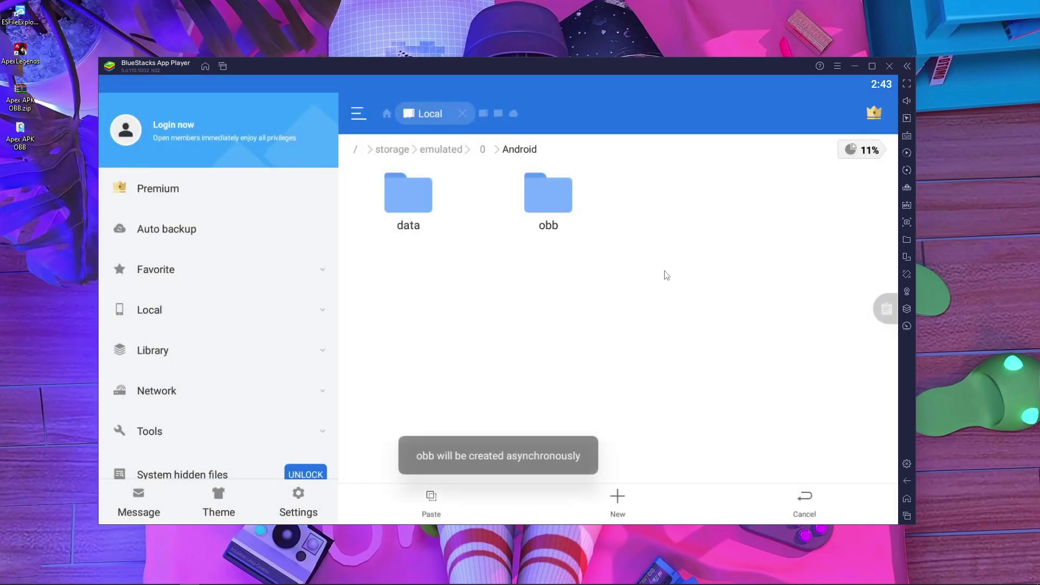
{"action": "left_click", "coordinate": [545, 198]}
Paste the com.ea.gp.apexlegendsmobilefps folder into Android/obb and dismiss the copy notifications.
{"action": "left_click", "coordinate": [439, 505]}
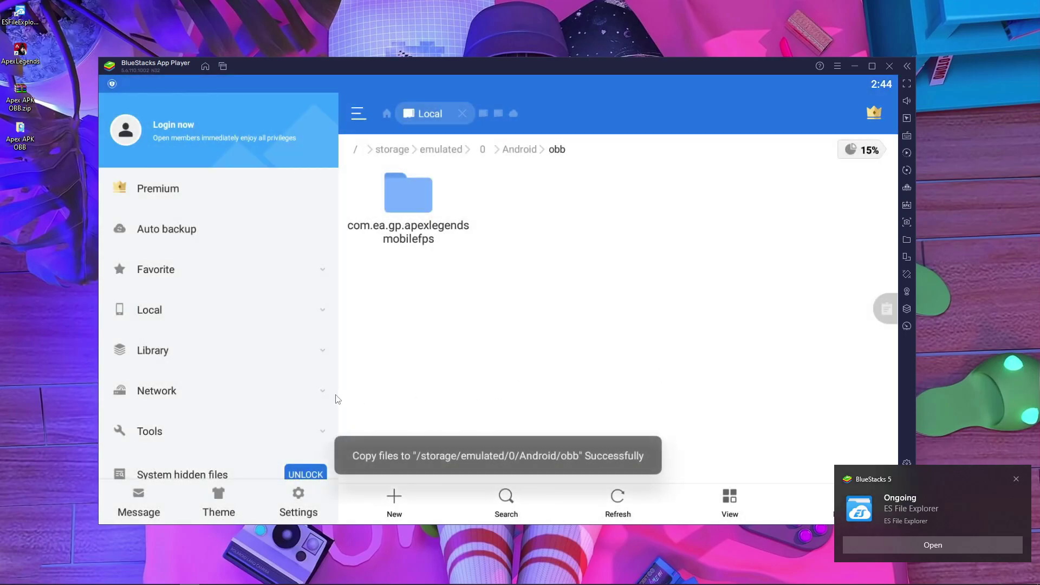
{"action": "left_click", "coordinate": [1016, 479]}
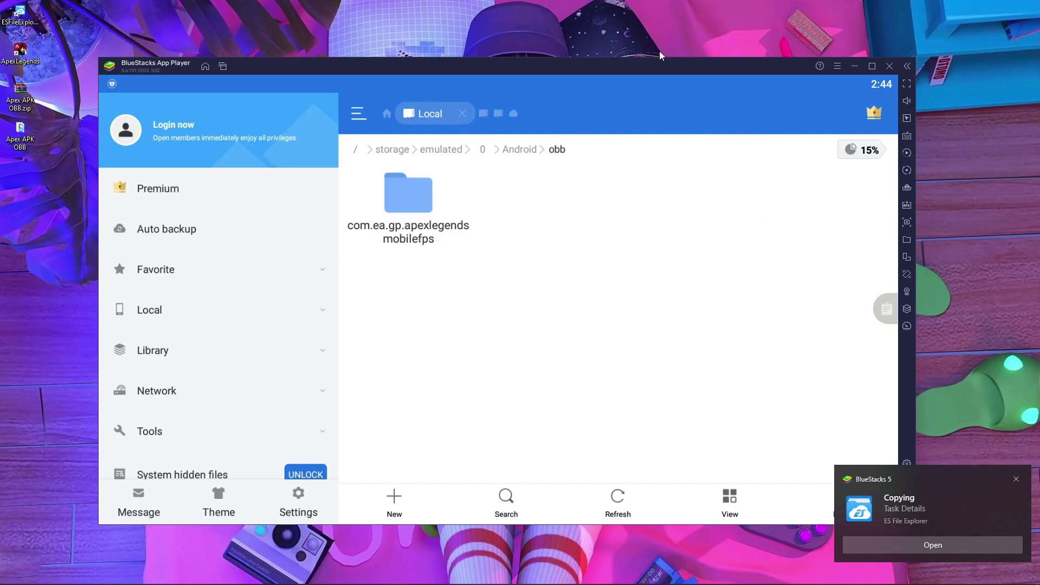
{"action": "left_click", "coordinate": [1016, 480]}
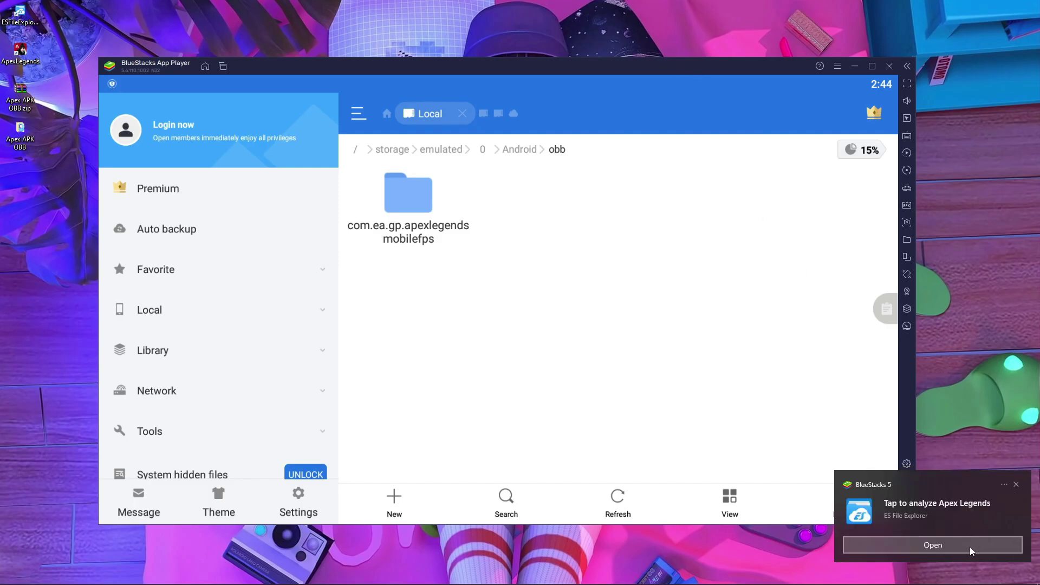
{"action": "left_click", "coordinate": [970, 547]}
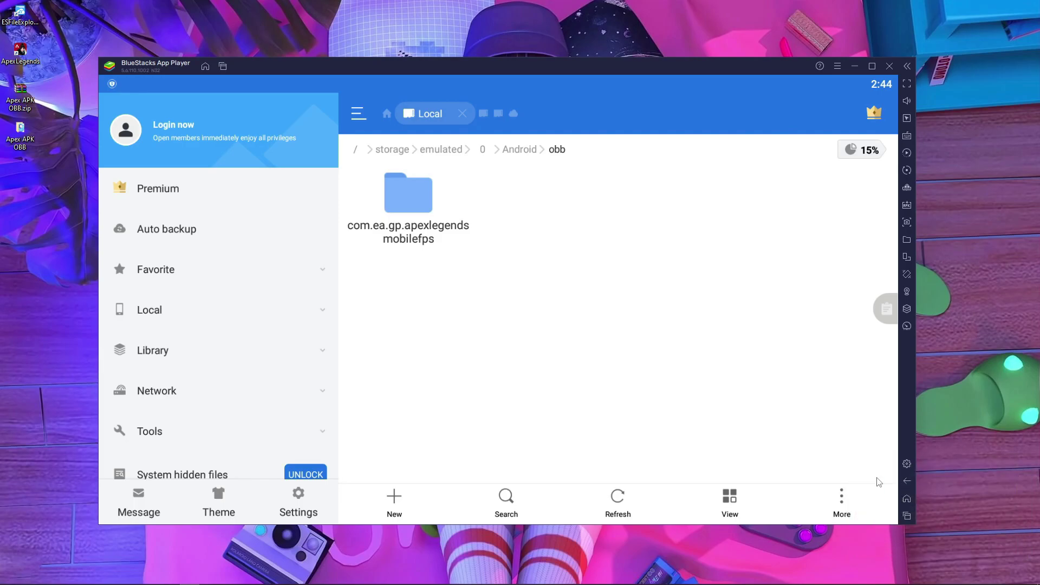
{"action": "left_click", "coordinate": [906, 517]}
Swipe ES File Explorer out of recent apps, return home, and launch Apex Legends.
{"action": "left_click_drag", "start_coordinate": [615, 409], "coordinate": [337, 390]}
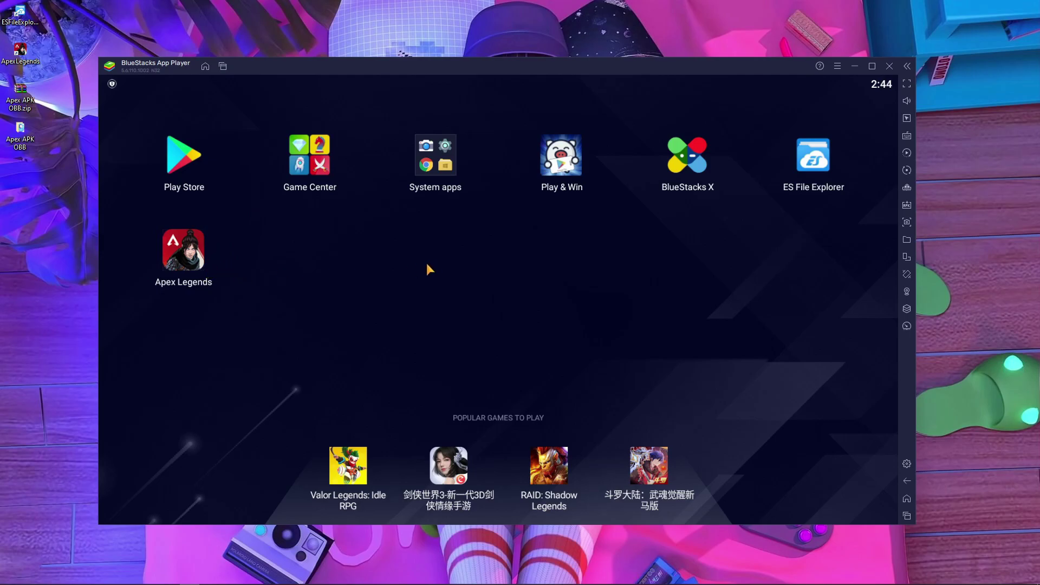
{"action": "left_click", "coordinate": [181, 164]}
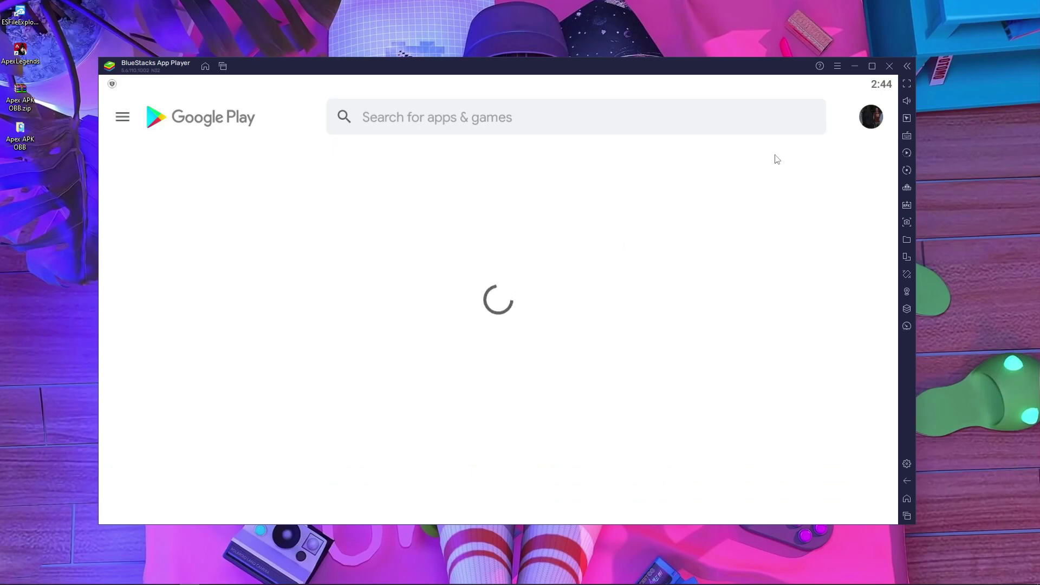
{"action": "left_click", "coordinate": [907, 516]}
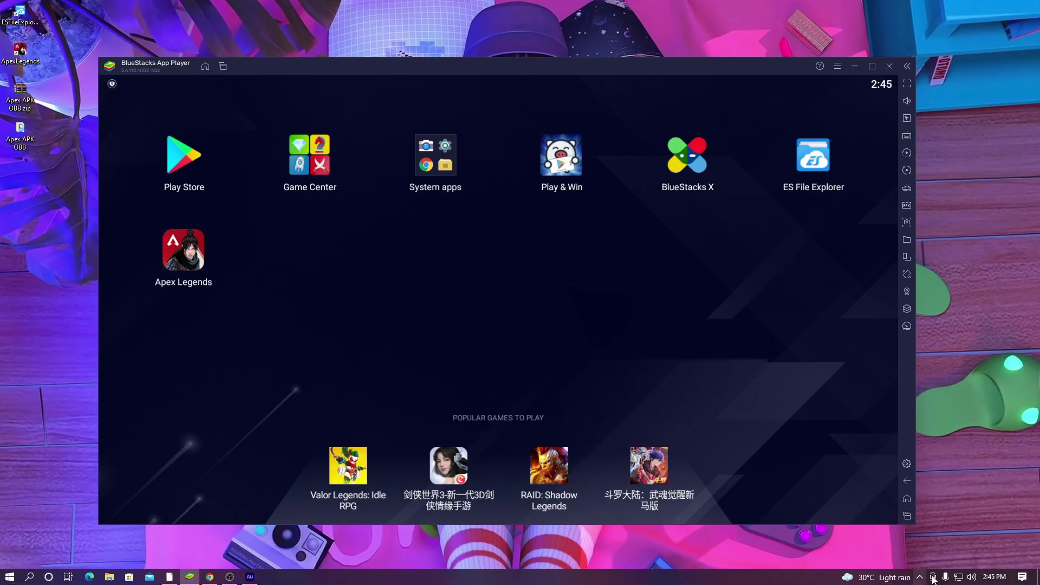
{"action": "left_click", "coordinate": [920, 577]}
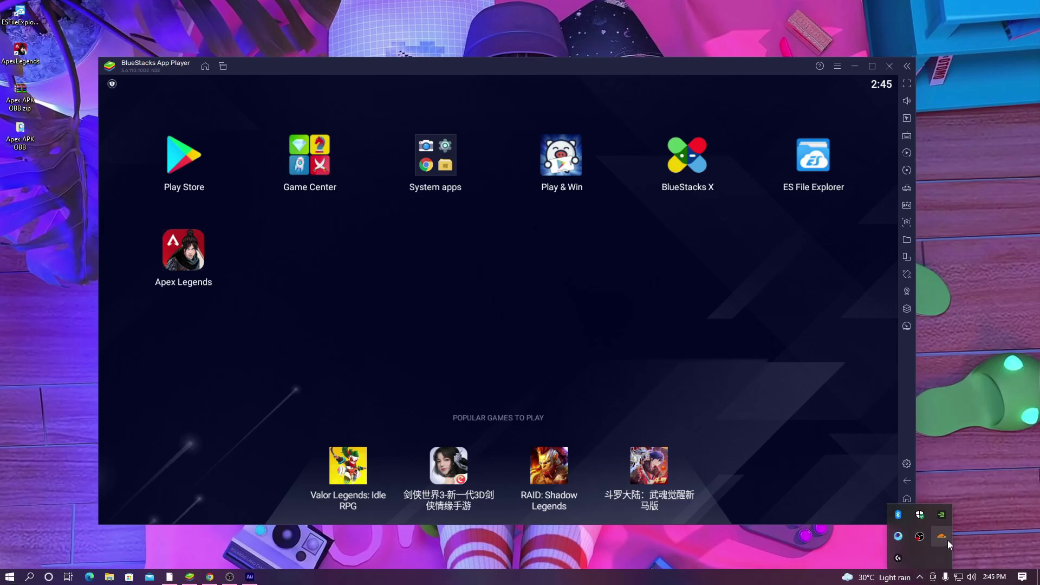
{"action": "left_click", "coordinate": [832, 425]}
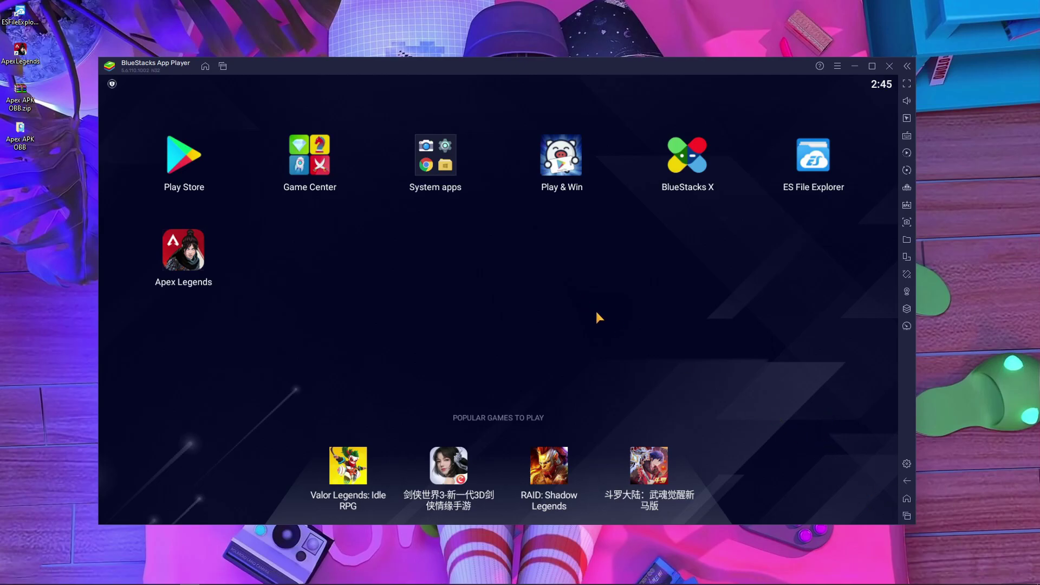
{"action": "left_click", "coordinate": [198, 257]}
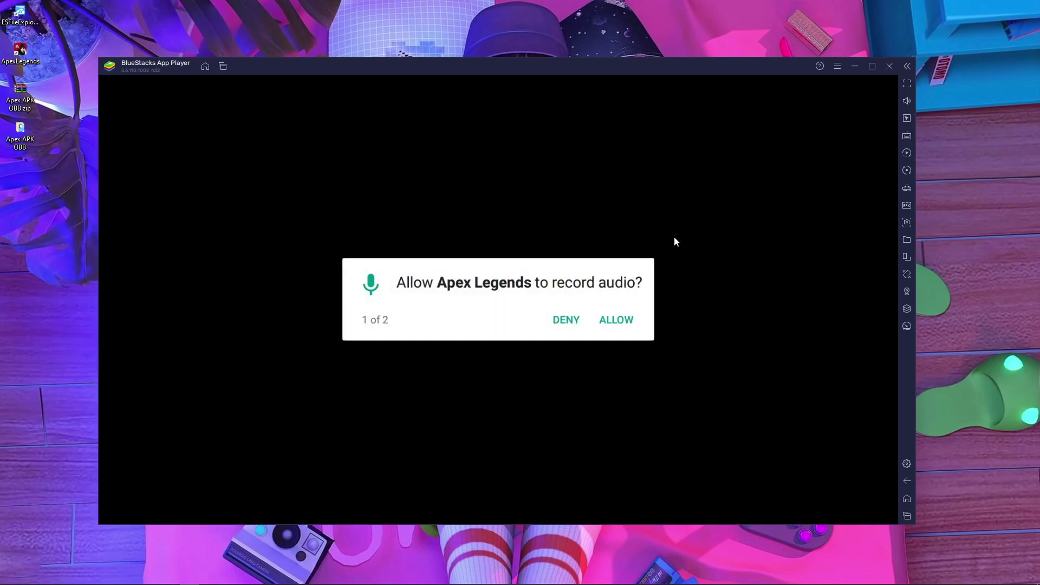
Allow Apex Legends to record audio and to access photos and media.
{"action": "left_click", "coordinate": [621, 320]}
{"action": "left_click", "coordinate": [666, 320]}
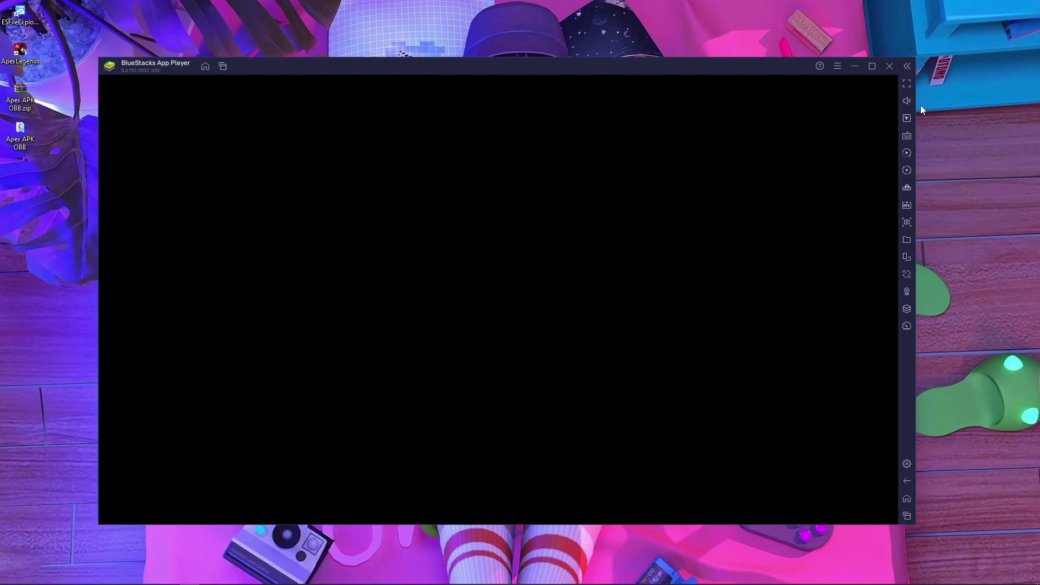
Mute the player's sound and bring up the BlueStacks settings.
{"action": "left_click", "coordinate": [906, 100]}
{"action": "left_click", "coordinate": [818, 99]}
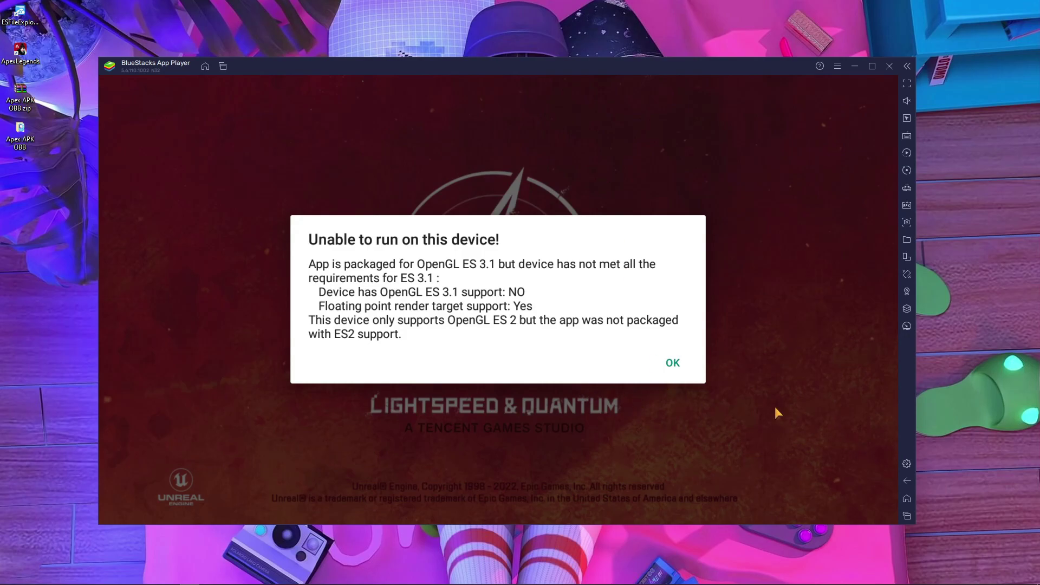
{"action": "left_click", "coordinate": [906, 465]}
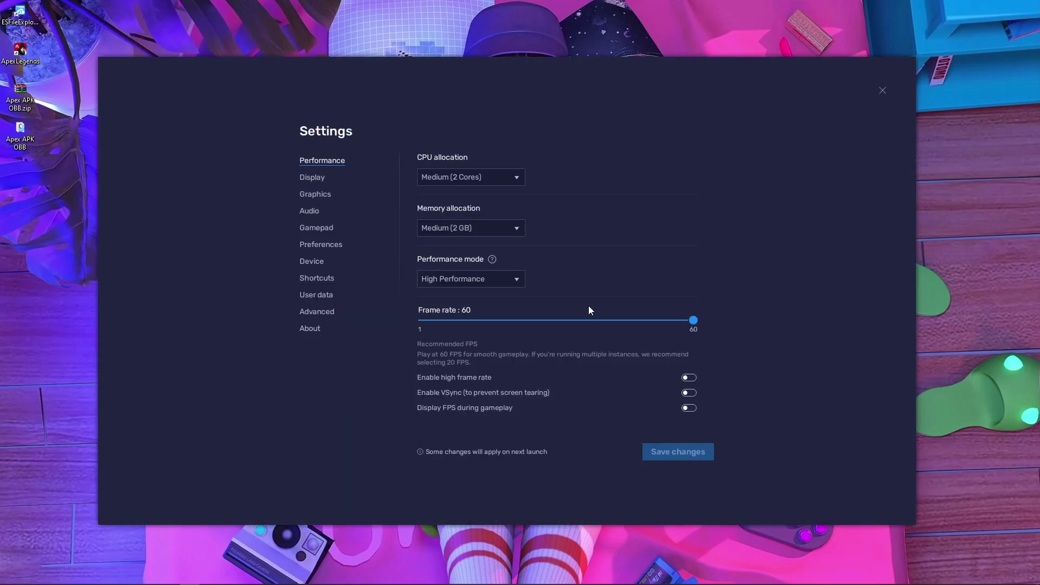
Choose Compatibility graphics engine mode, save the changes, and restart BlueStacks now.
{"action": "left_click", "coordinate": [317, 180]}
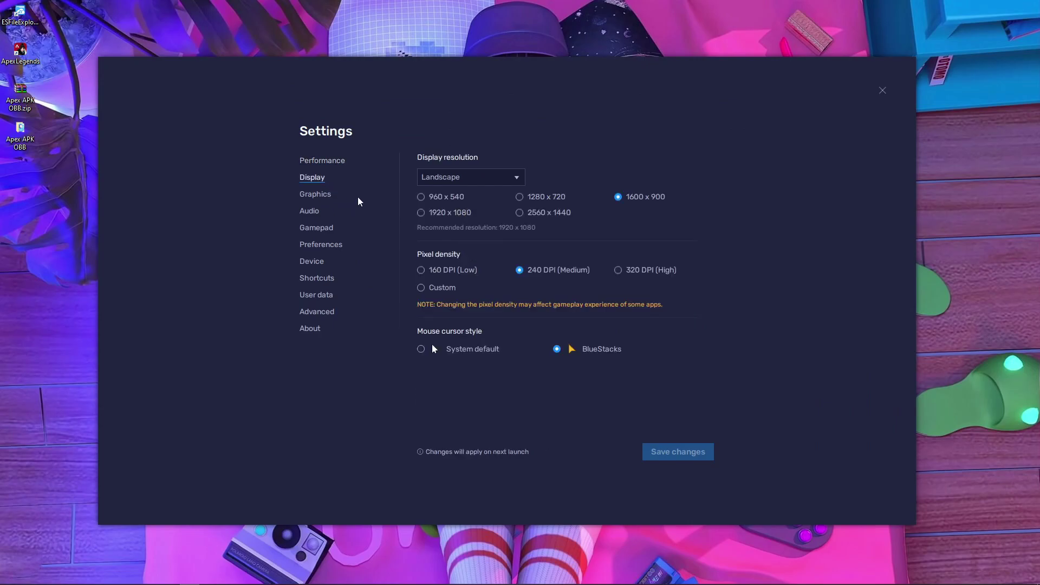
{"action": "left_click", "coordinate": [322, 195]}
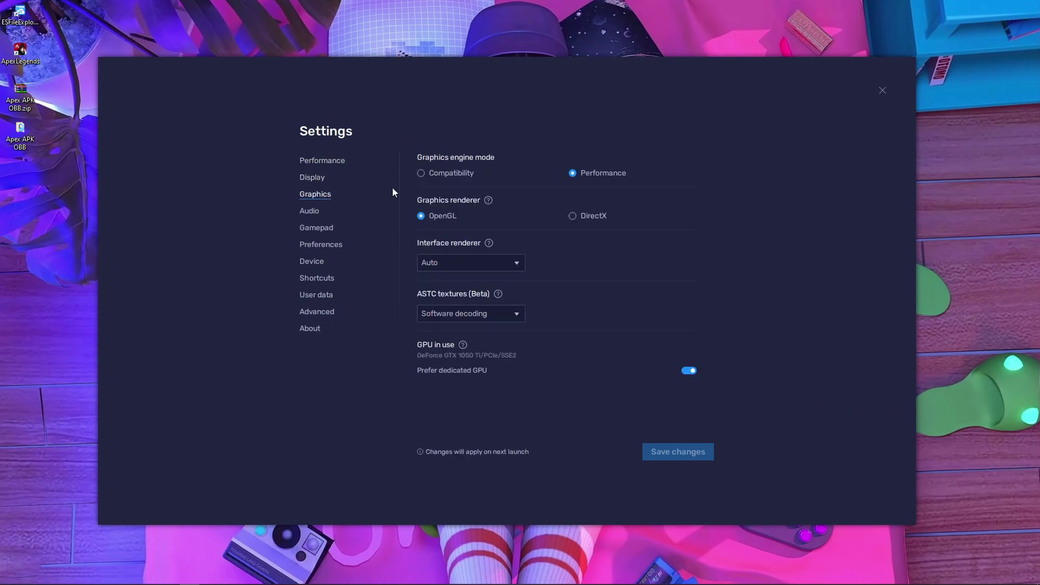
{"action": "left_click", "coordinate": [423, 173]}
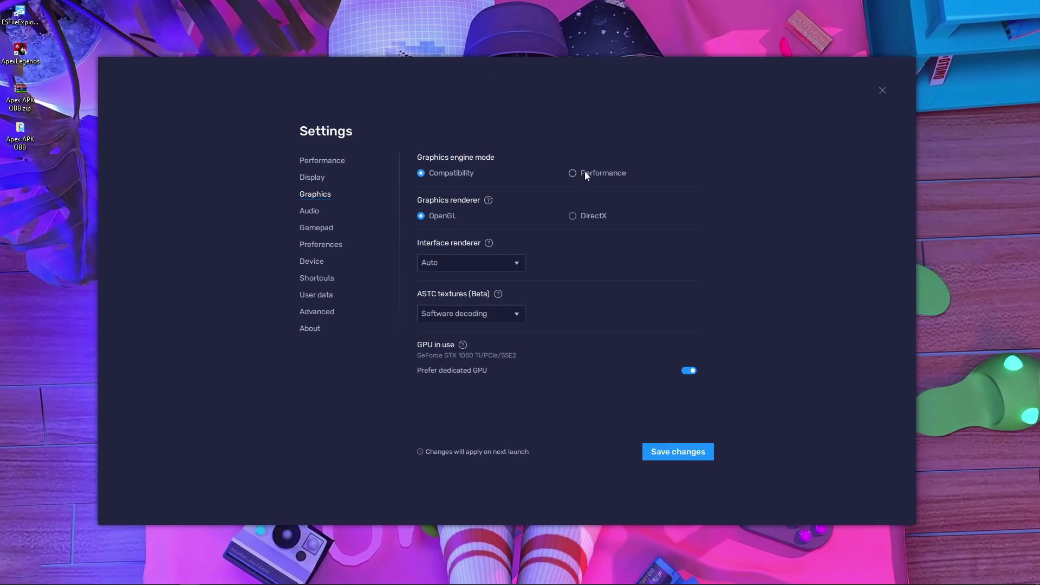
{"action": "left_click", "coordinate": [691, 457]}
{"action": "left_click", "coordinate": [569, 320]}
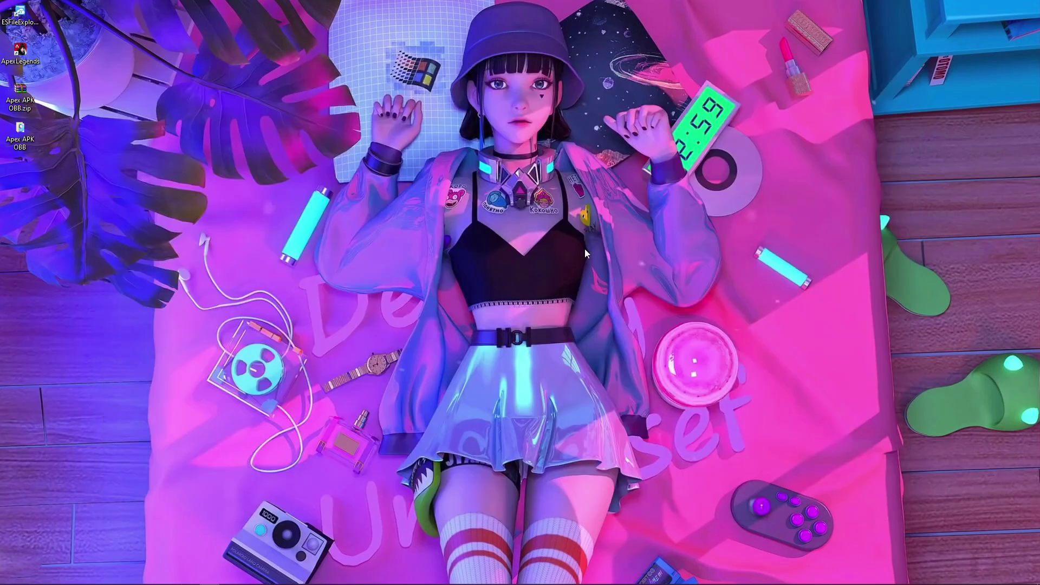